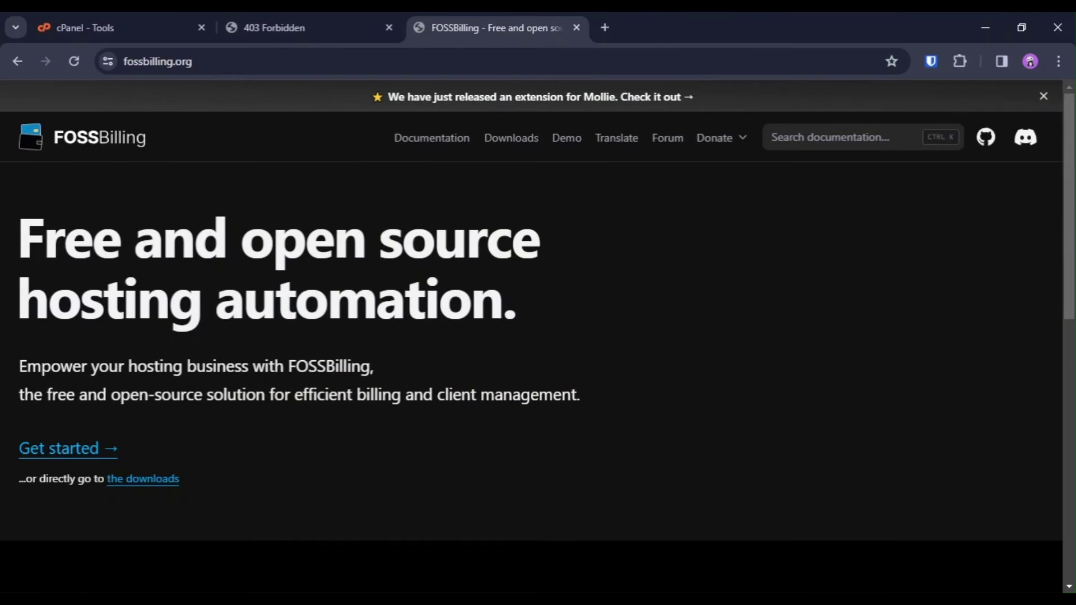
Download the FOSSBilling v0.6.13 release from the FOSSBilling downloads page.
left_click(126, 479)
scroll(241, 341, "down", 1)
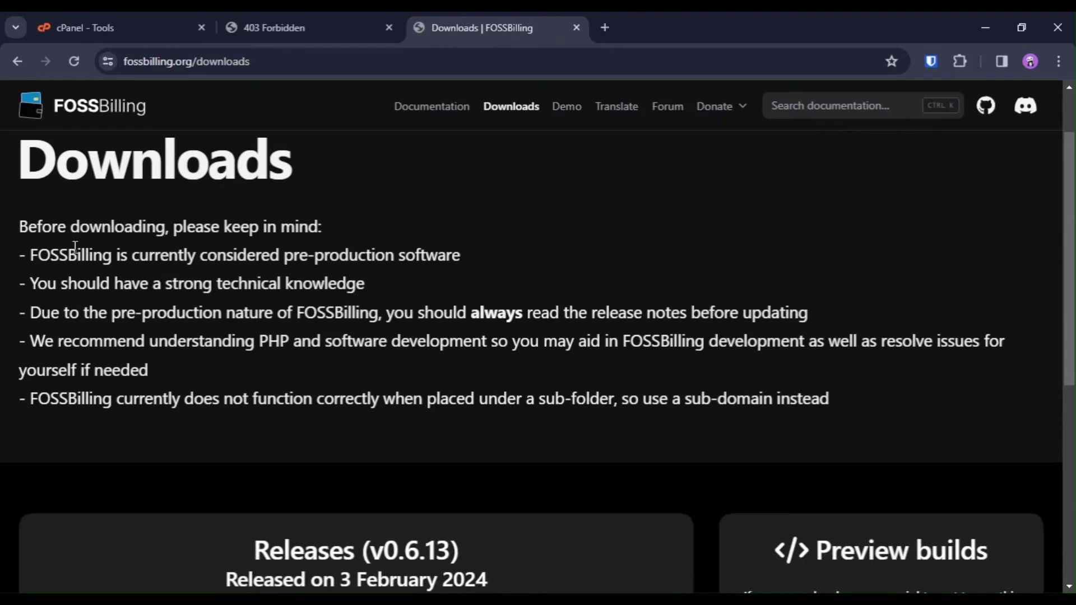
left_click_drag(19, 164, 292, 169)
left_click(293, 169)
scroll(337, 336, "down", 4)
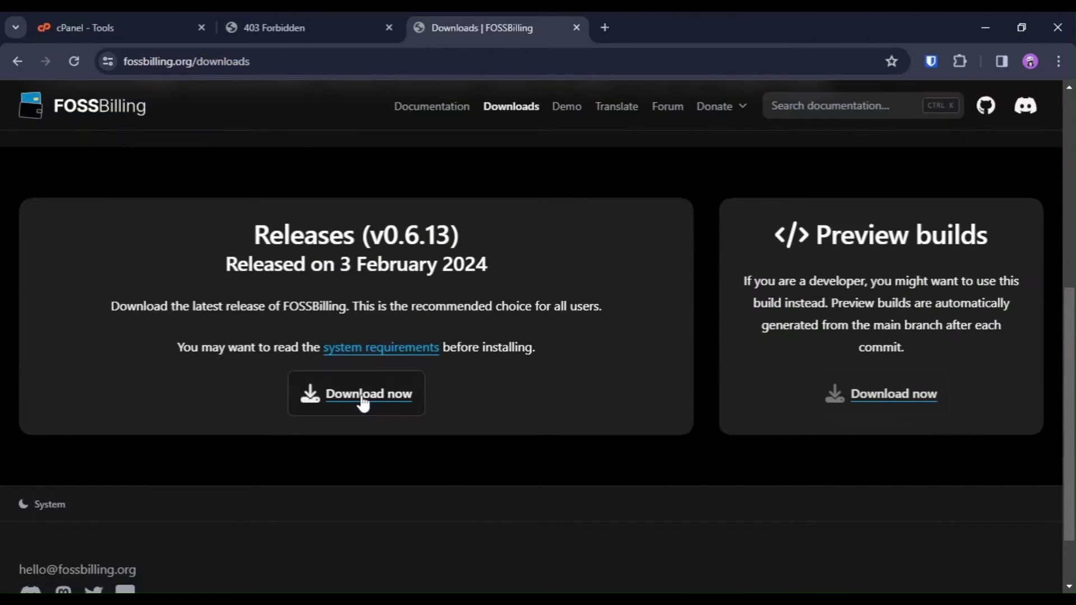
mouse_move(254, 223)
left_mouse_down()
mouse_move(366, 236)
mouse_move(497, 230)
left_mouse_up()
left_click(415, 397)
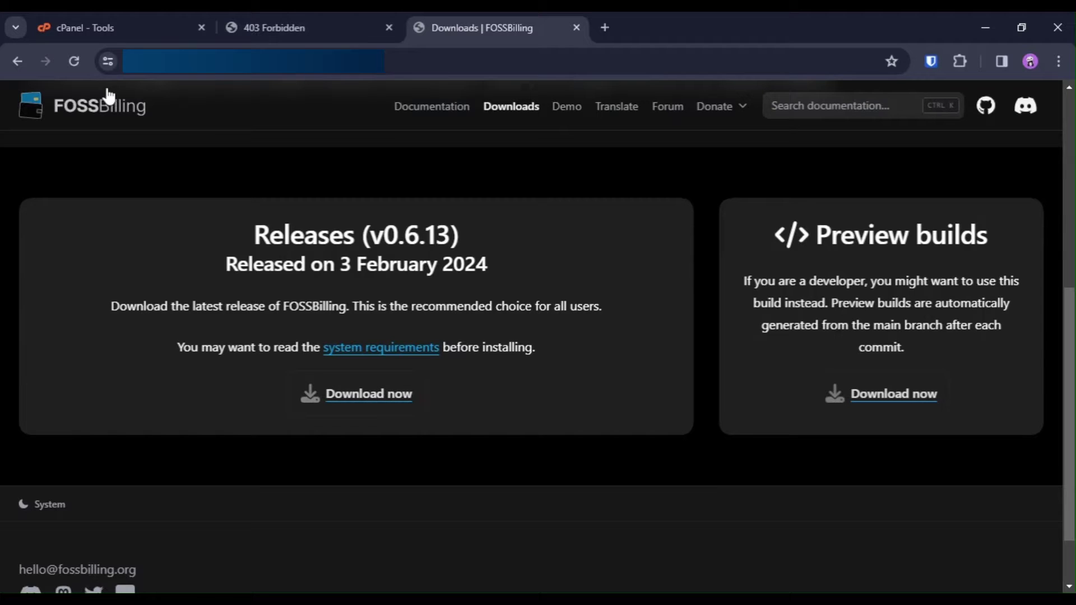
Find billing.satisfy.pw in cPanel Domains and confirm it returns 403 Forbidden.
left_click(91, 28)
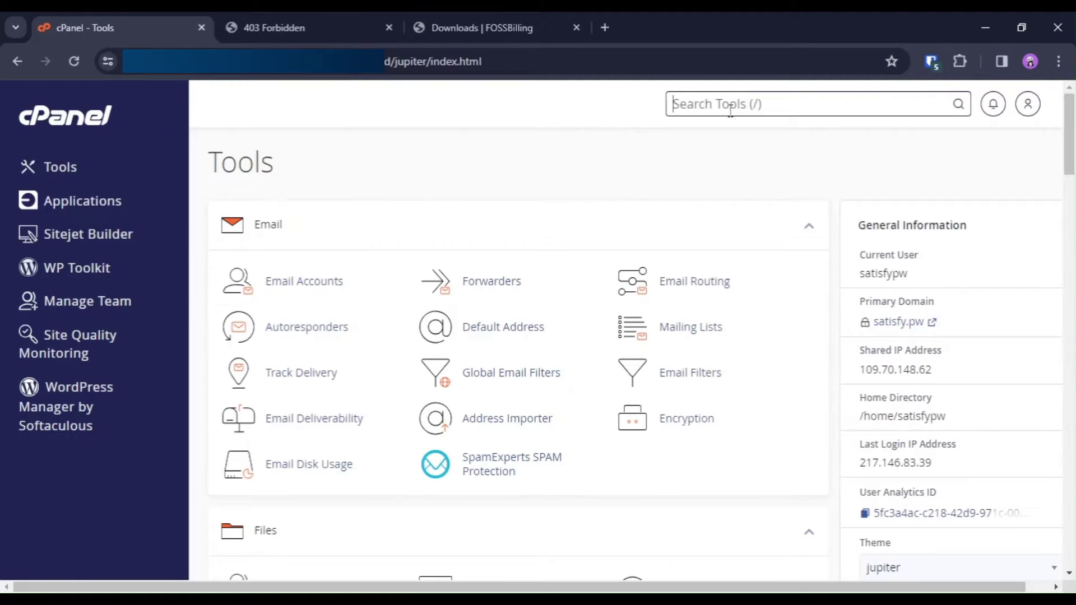
type("domain")
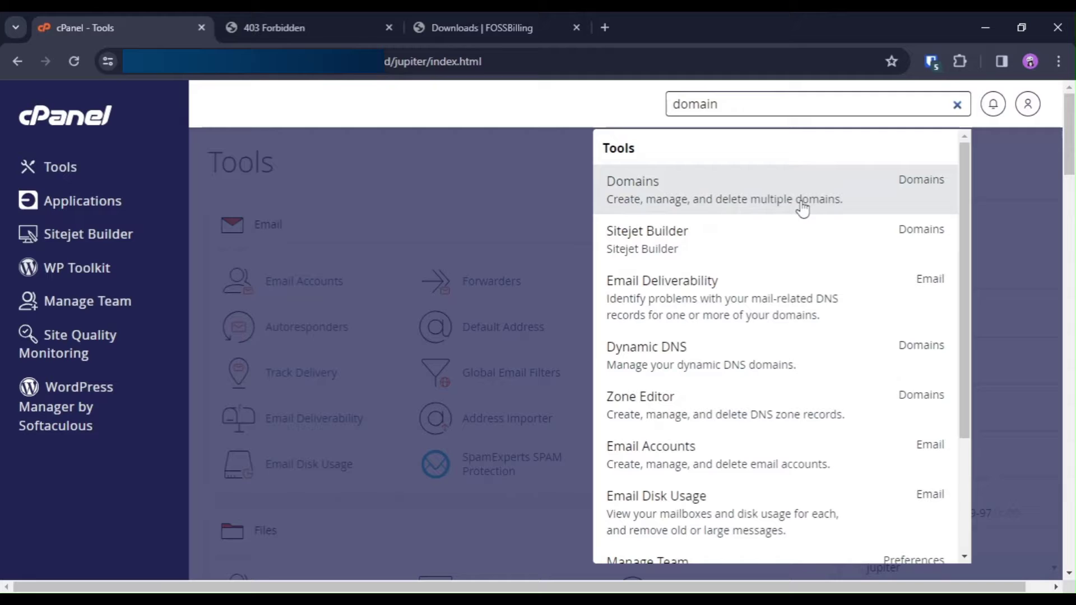
left_click(782, 205)
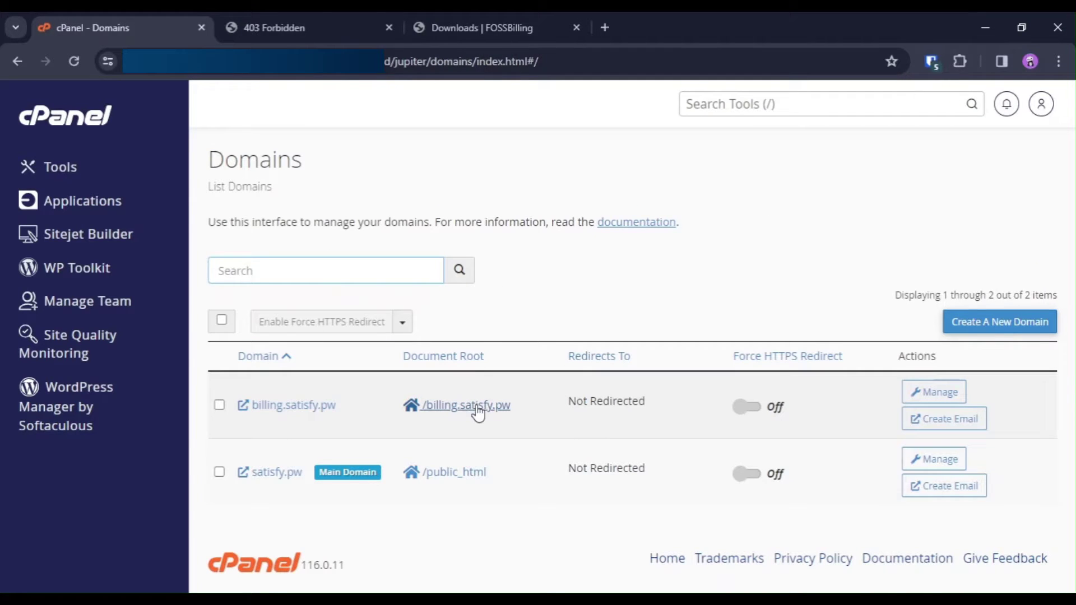
left_click_drag(336, 405, 250, 404)
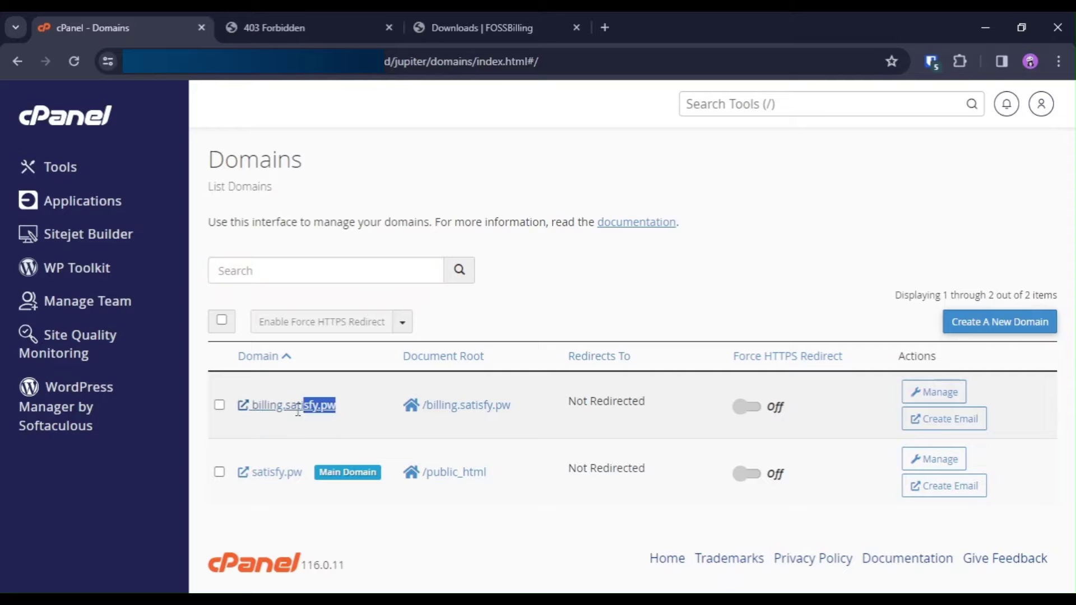
left_click(323, 28)
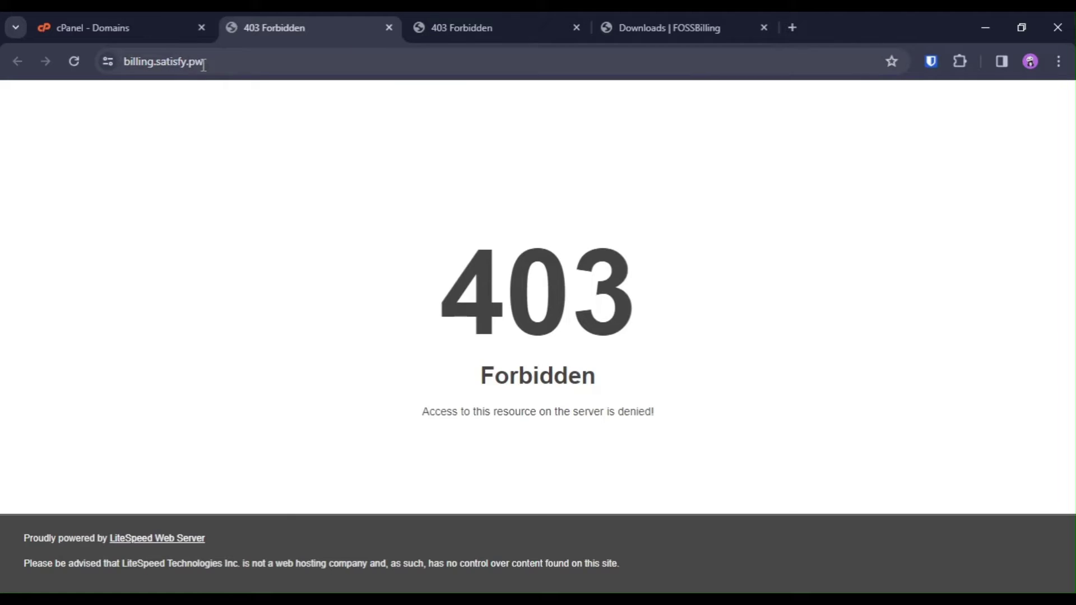
left_click(118, 25)
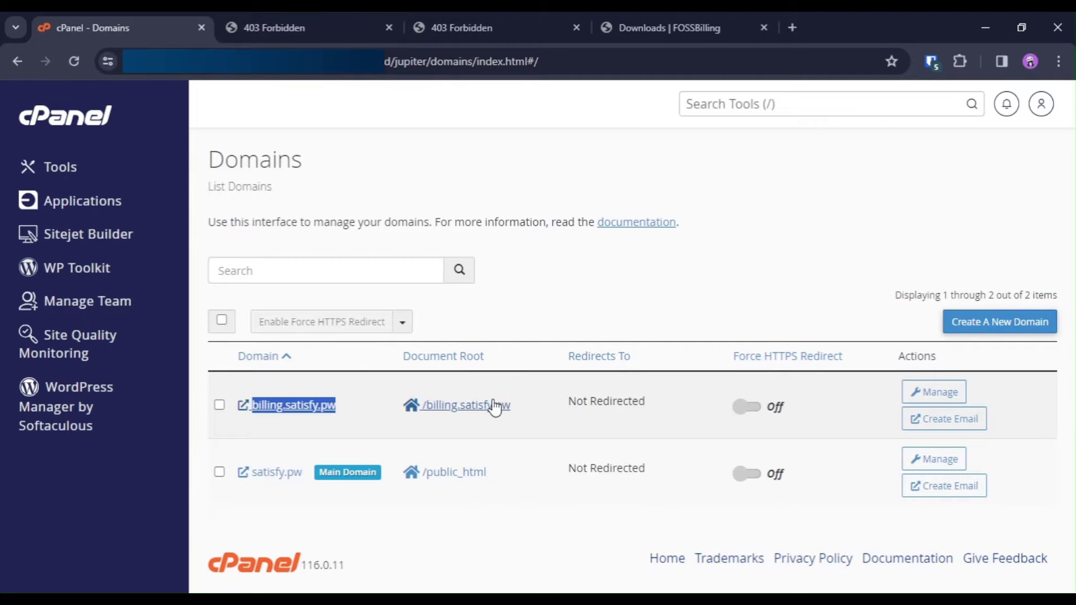
Upload FOSSBilling.zip into the /billing.satisfy.pw document root folder.
left_click(493, 407)
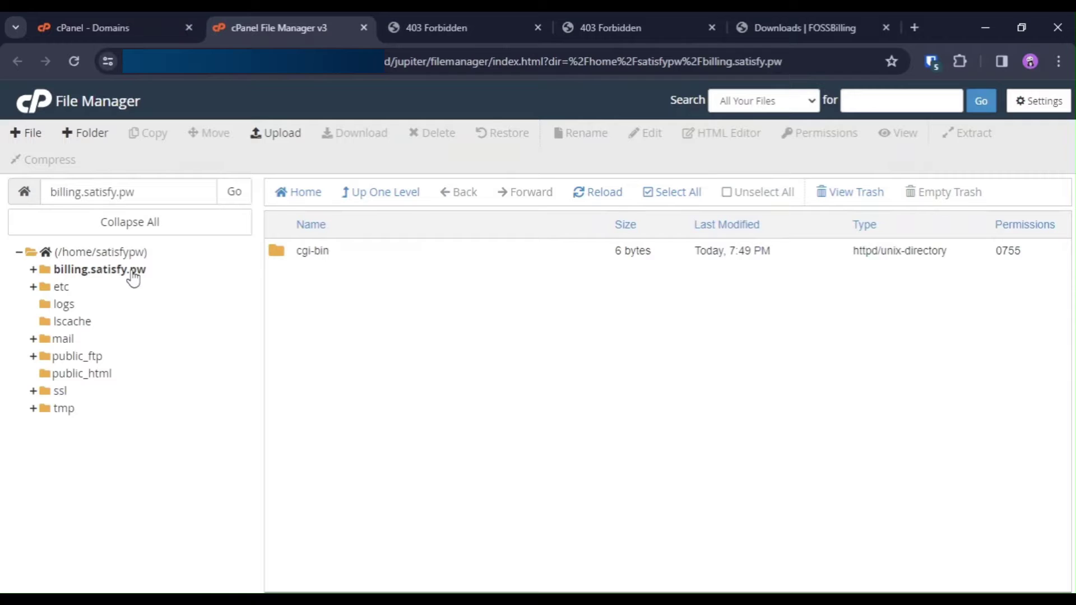
left_click(263, 133)
left_click(525, 354)
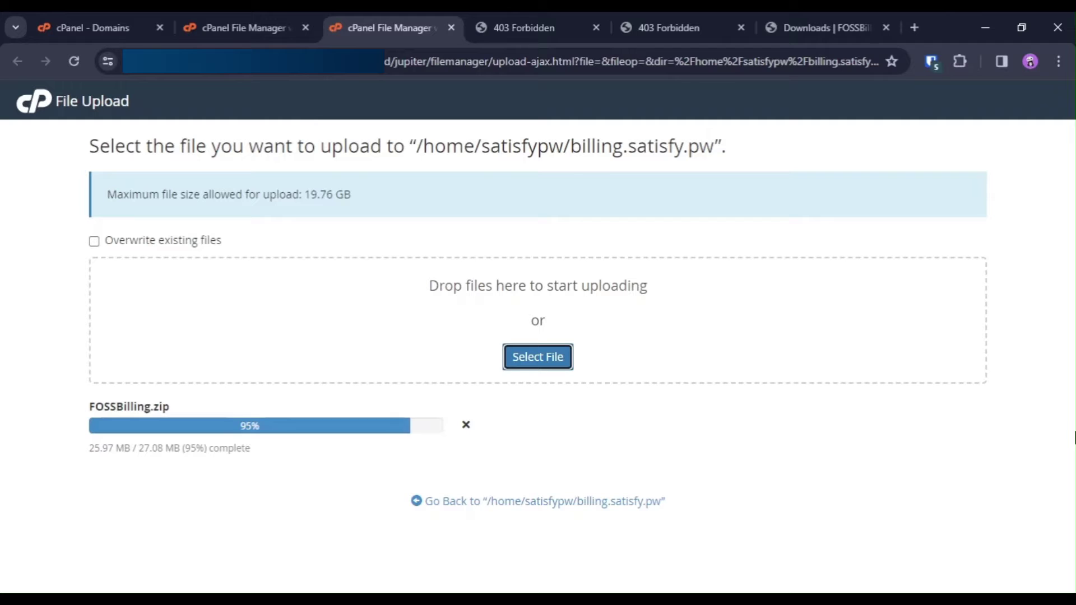
left_click(243, 25)
Extract FOSSBilling.zip into billing.satisfy.pw and dismiss the extraction results.
left_click(597, 191)
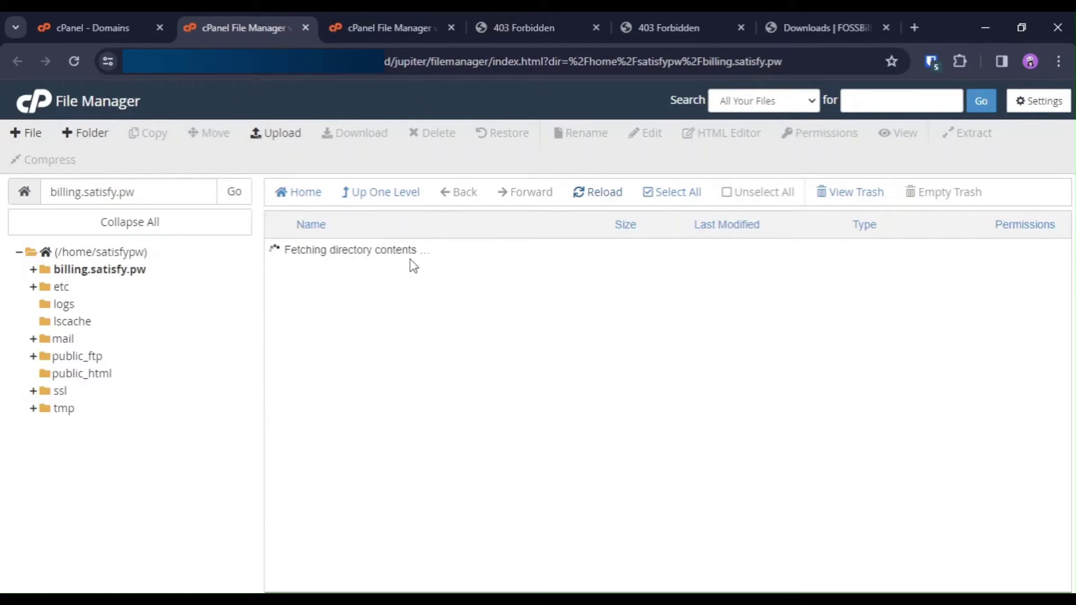
right_click(383, 274)
left_click(418, 450)
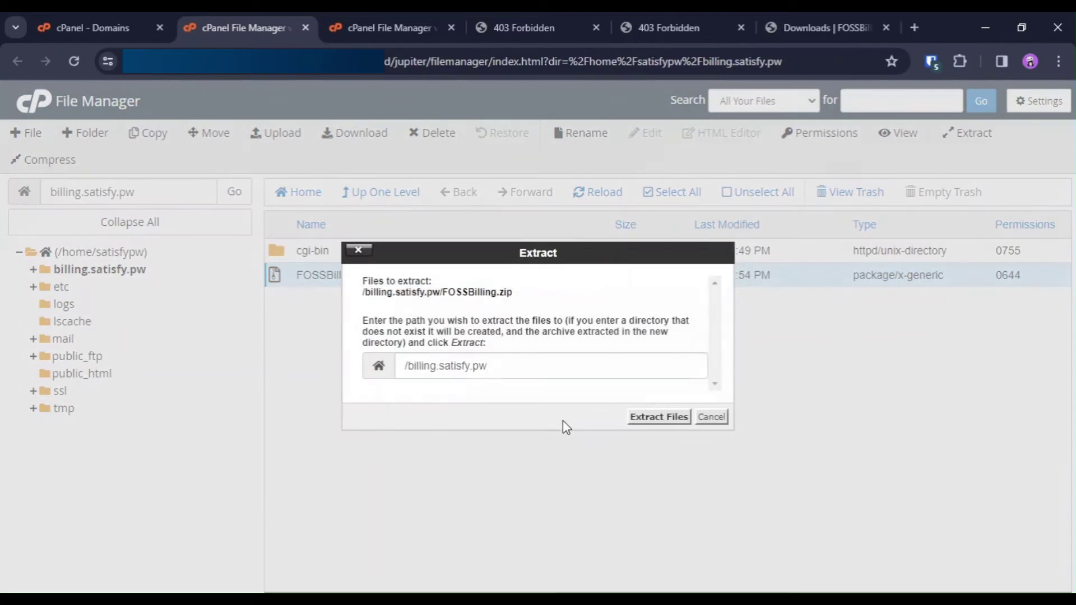
left_click(658, 417)
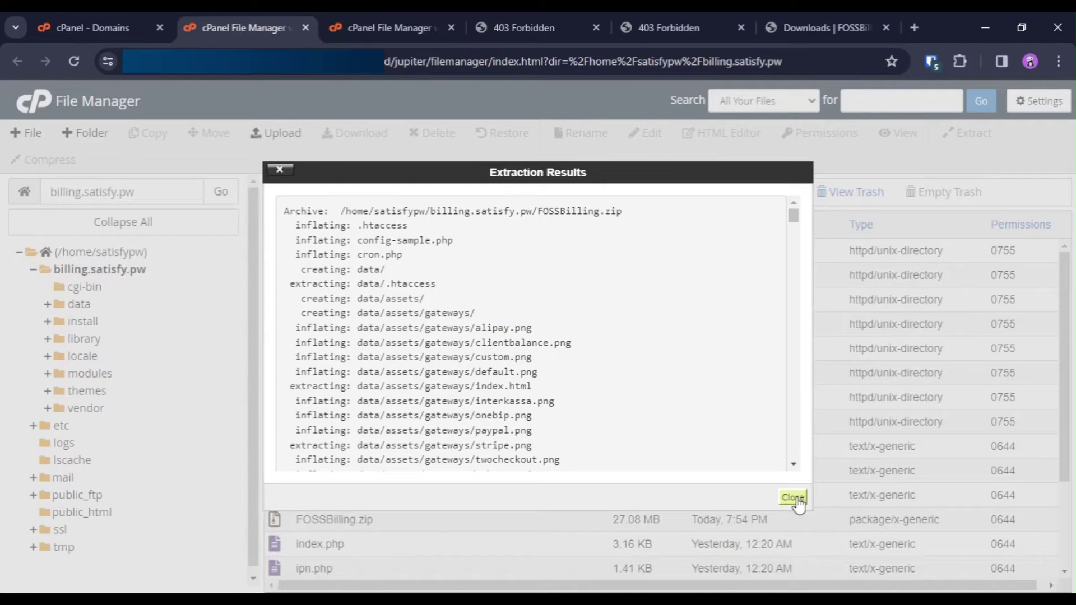
left_click(794, 499)
left_click(528, 28)
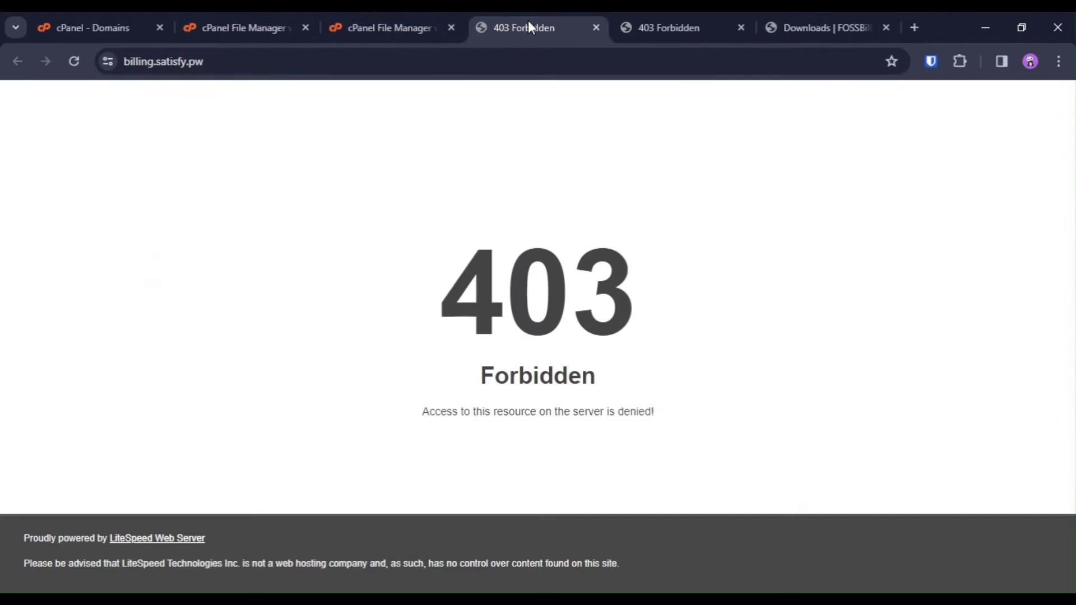
Load the installer, accept the Apache License, and review the PHP and curl requirements.
left_click(75, 63)
scroll(214, 252, "down", 2)
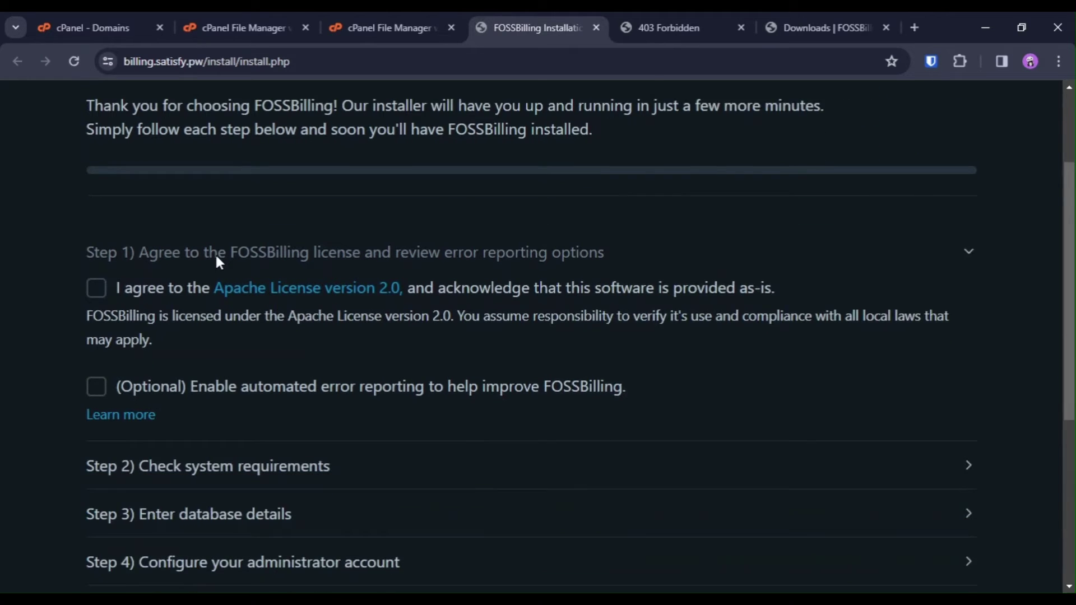
scroll(214, 253, "down", 1)
left_click(97, 270)
left_click(95, 367)
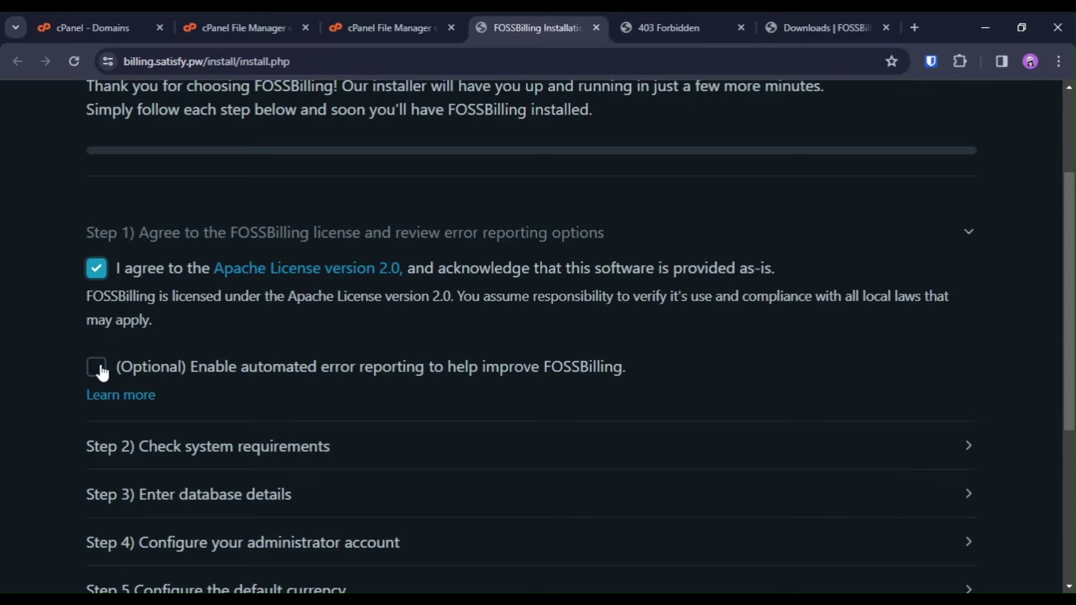
scroll(169, 362, "down", 4)
left_click(813, 358)
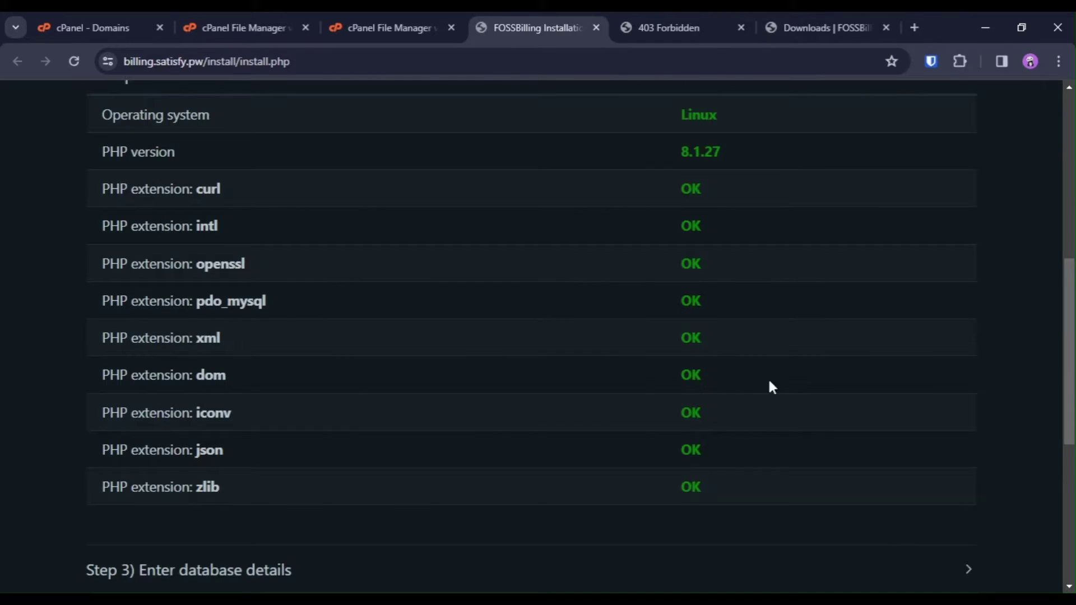
scroll(313, 380, "up", 1)
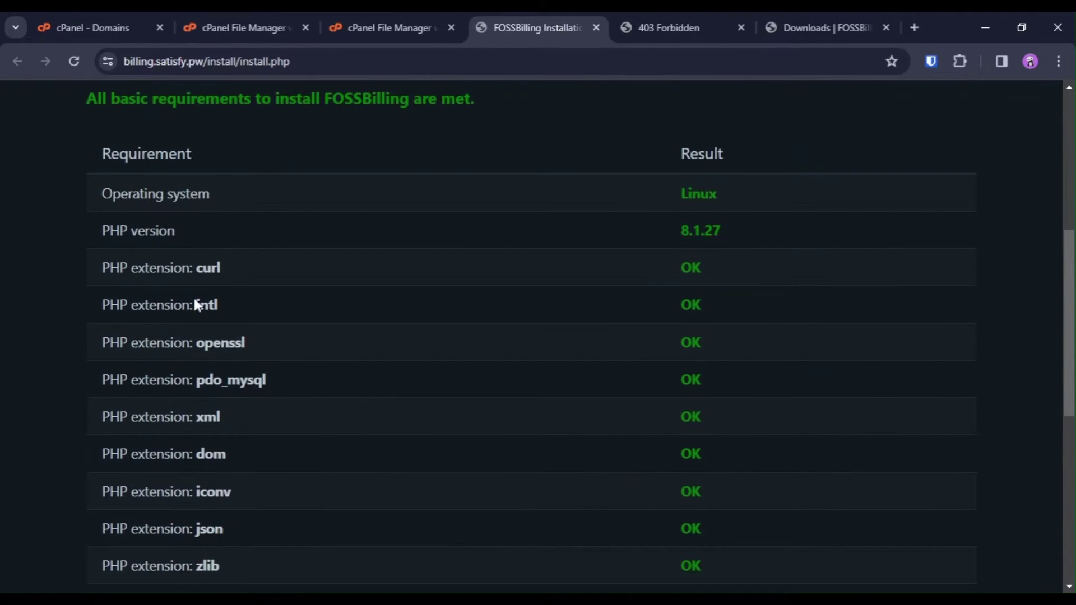
left_click_drag(101, 230, 176, 236)
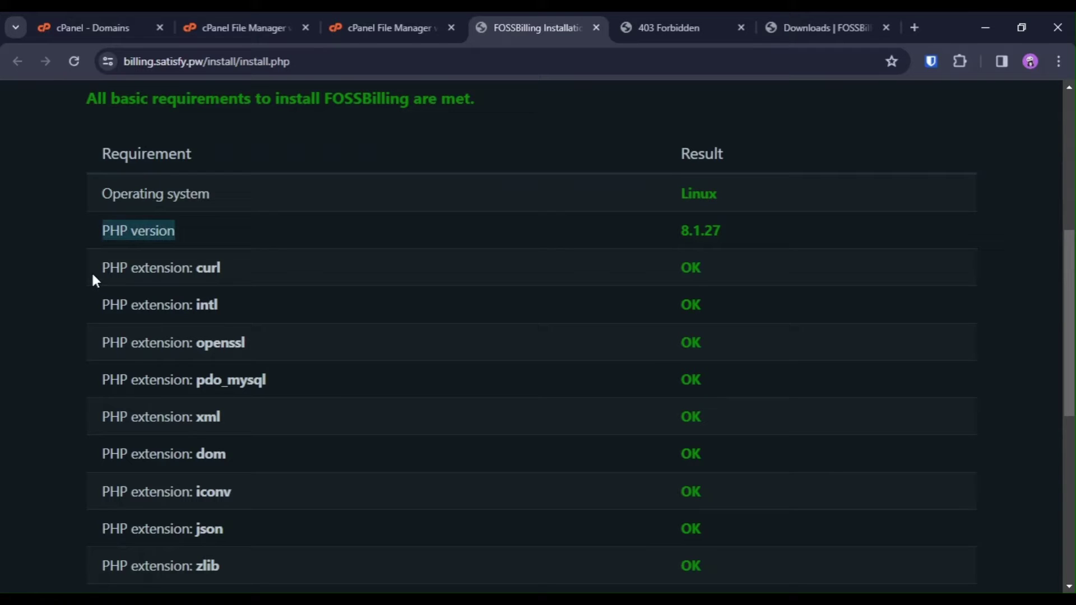
left_click_drag(99, 268, 207, 268)
left_click(221, 268)
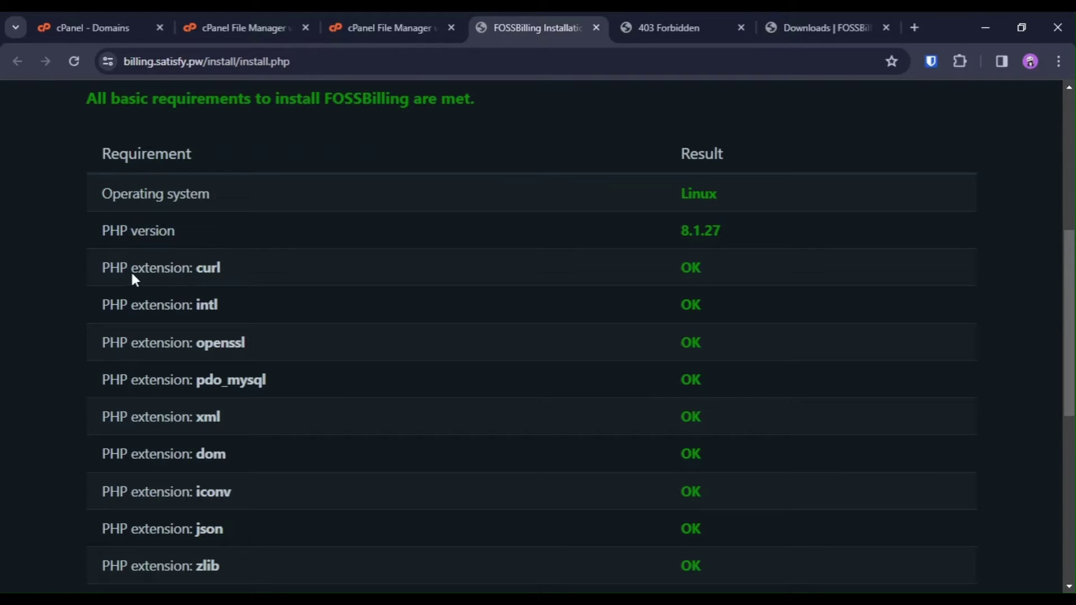
Open the PHP Selector Extensions list in cPanel.
left_click(73, 27)
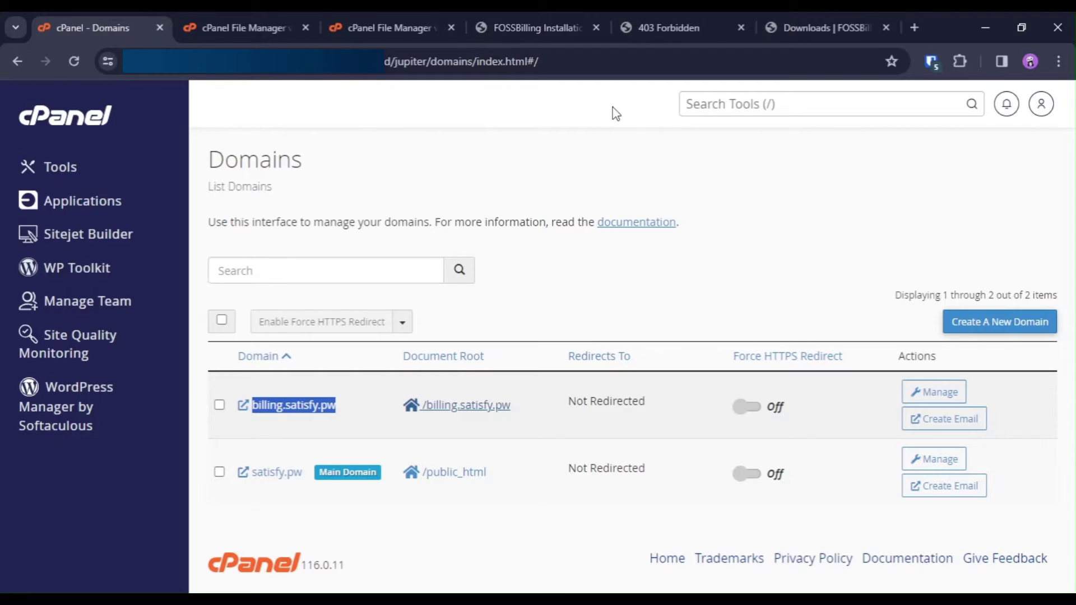
left_click(761, 109)
type("php")
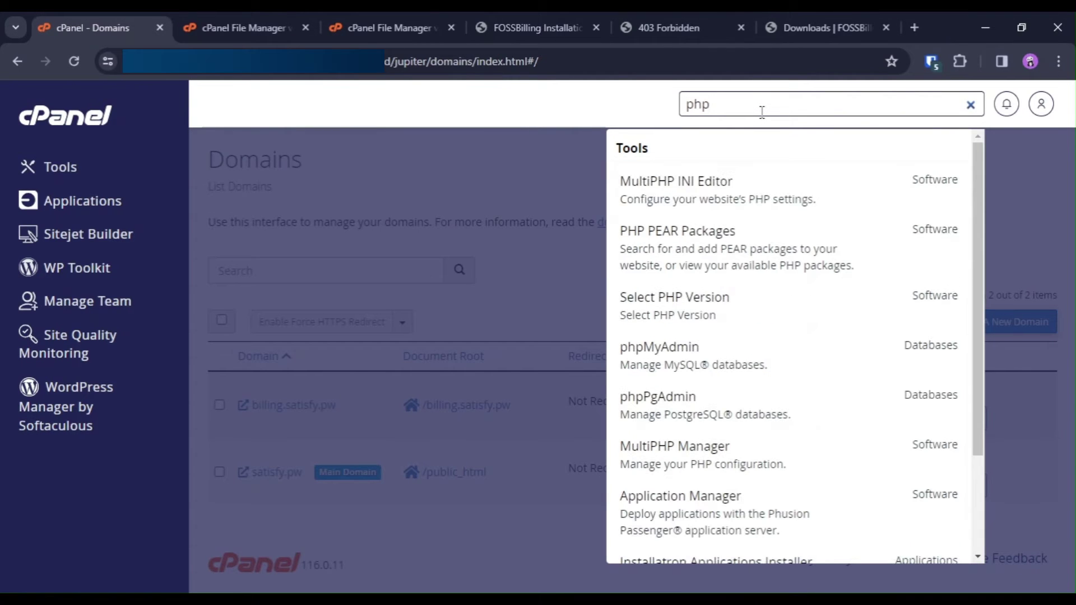
left_click(656, 308)
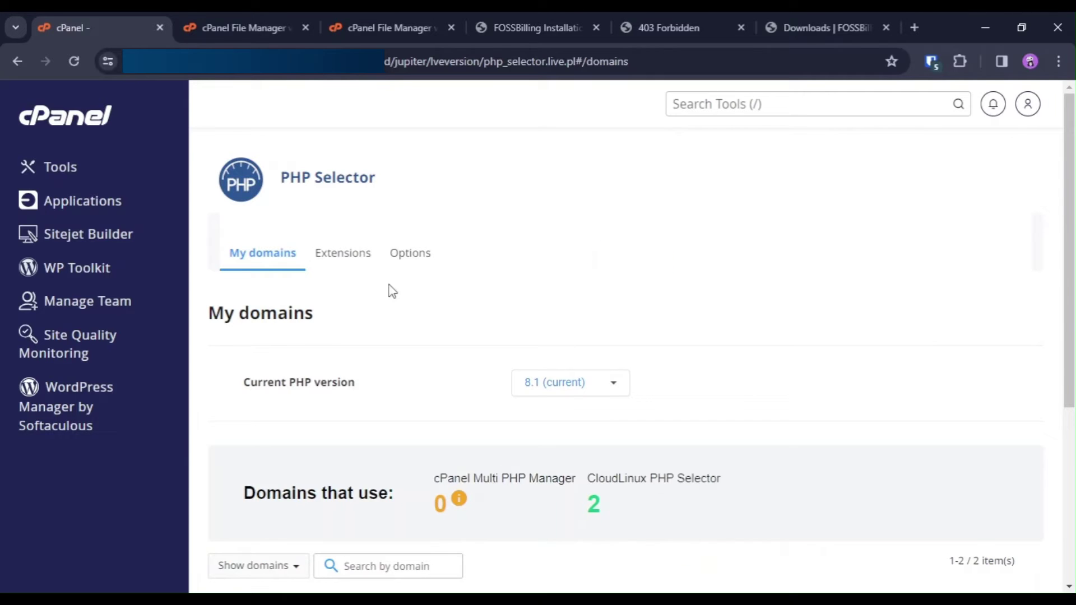
left_click(343, 252)
scroll(458, 362, "down", 1)
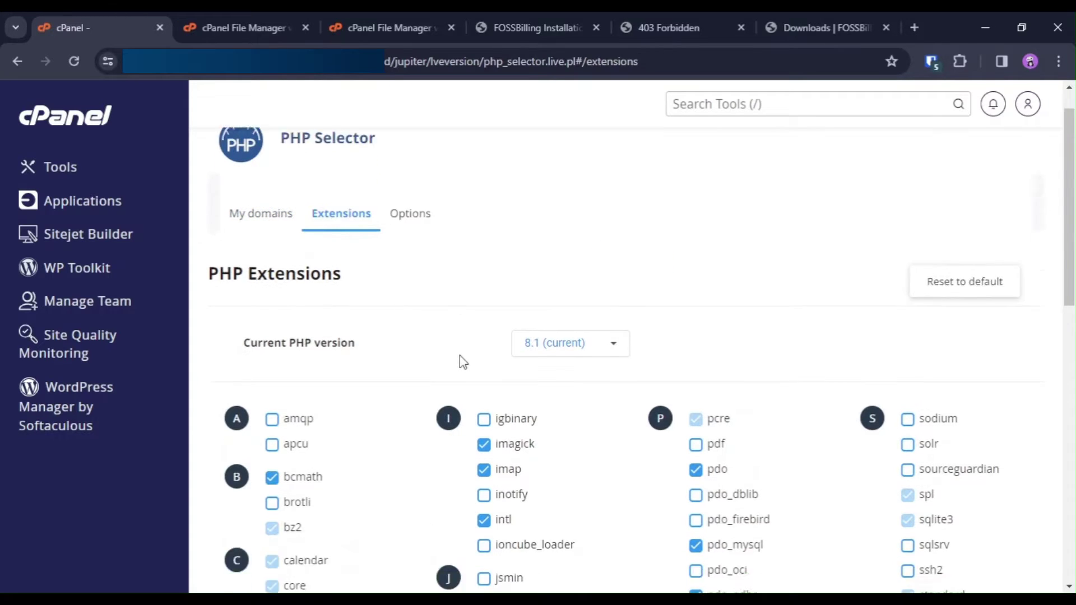
scroll(458, 362, "down", 2)
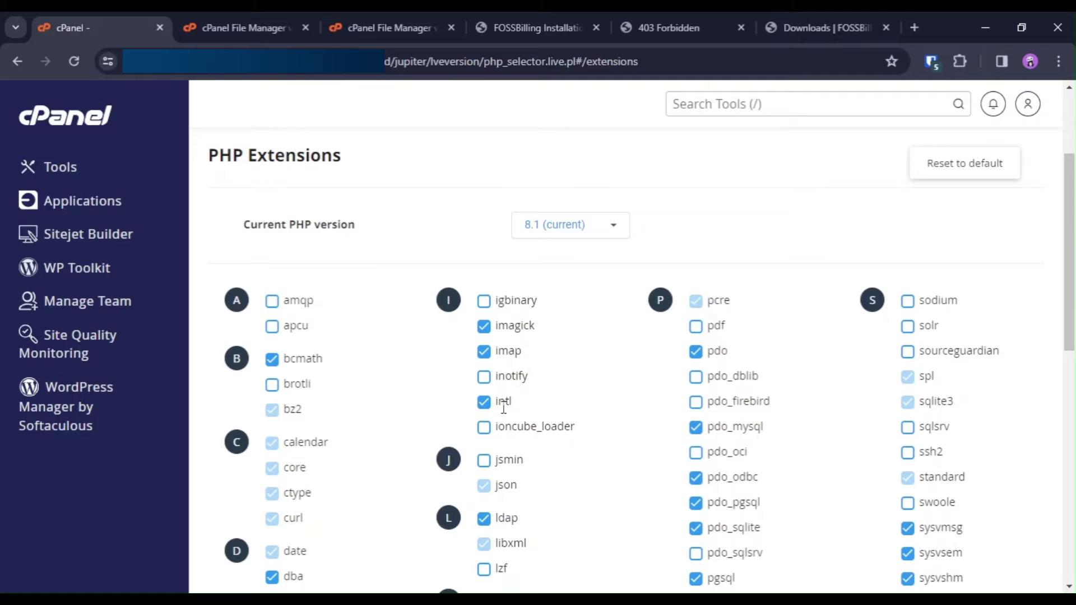
Compare the installer's requirements table against the enabled PHP extensions.
left_click(533, 28)
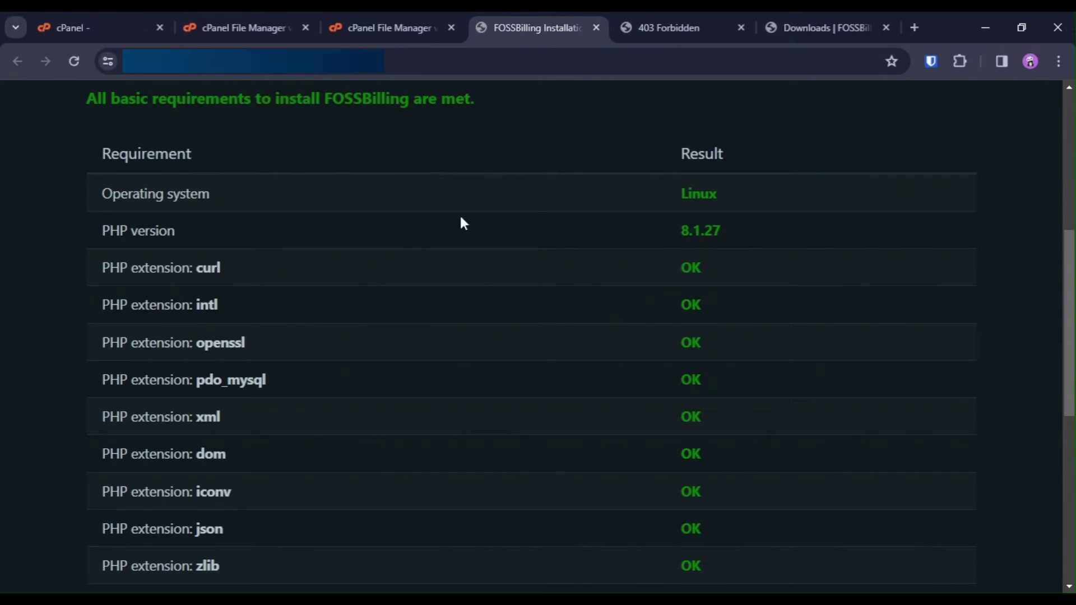
left_click_drag(83, 300, 227, 299)
left_click(215, 321)
scroll(174, 367, "down", 1)
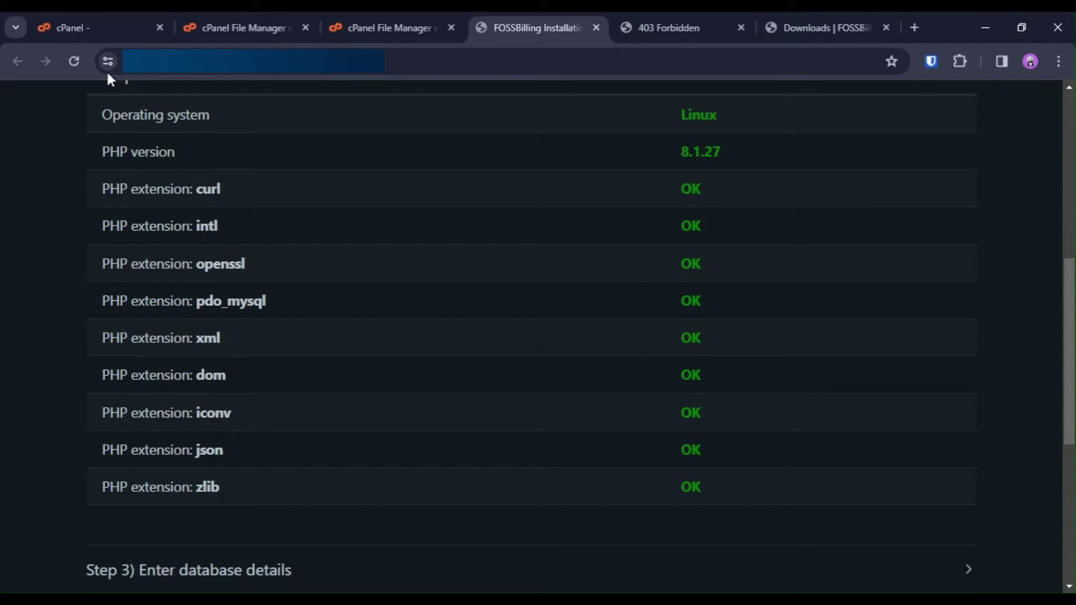
left_click(100, 18)
scroll(412, 320, "down", 1)
scroll(543, 411, "down", 1)
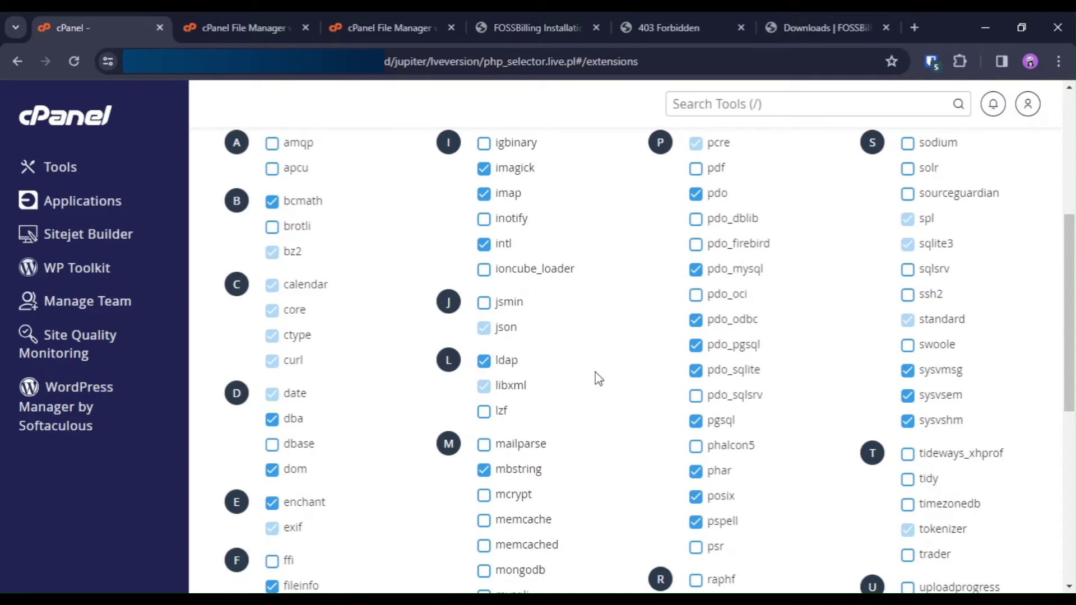
scroll(594, 372, "down", 1)
scroll(593, 373, "down", 2)
scroll(594, 372, "down", 2)
scroll(594, 373, "down", 2)
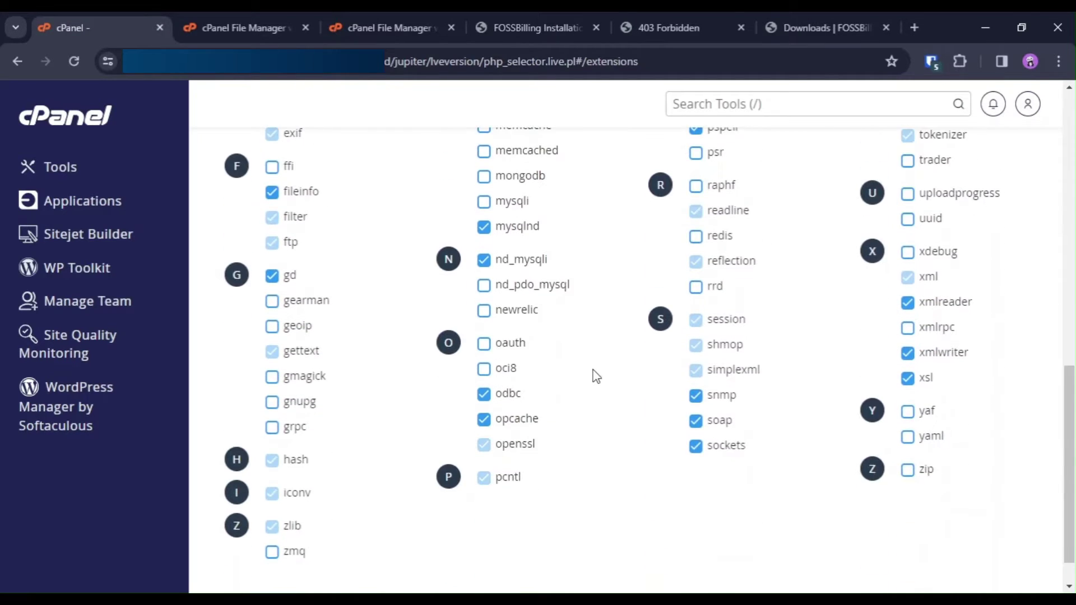
scroll(594, 373, "down", 1)
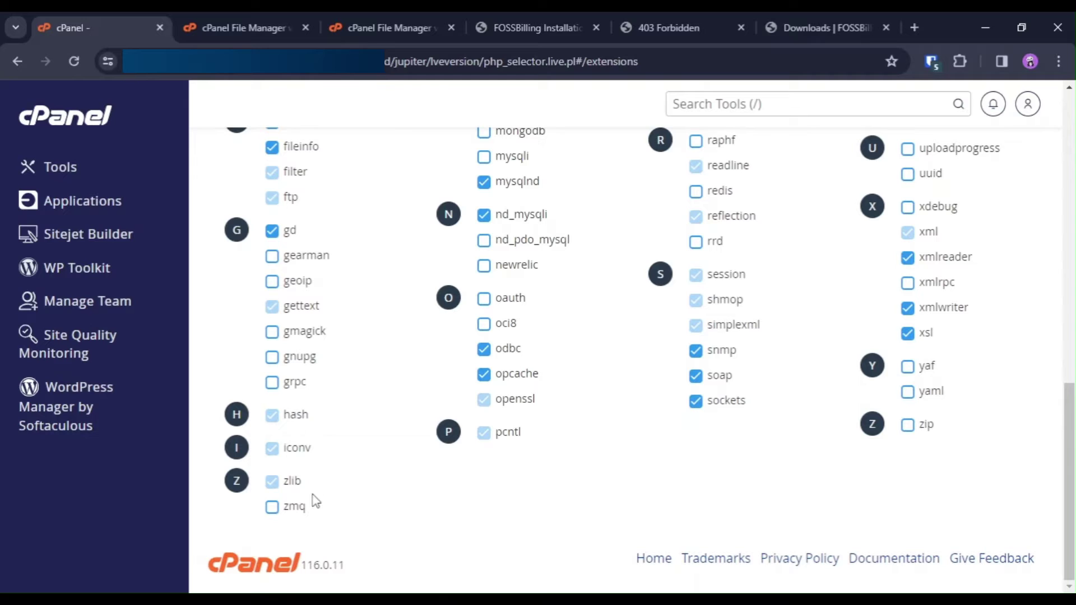
scroll(594, 337, "up", 2)
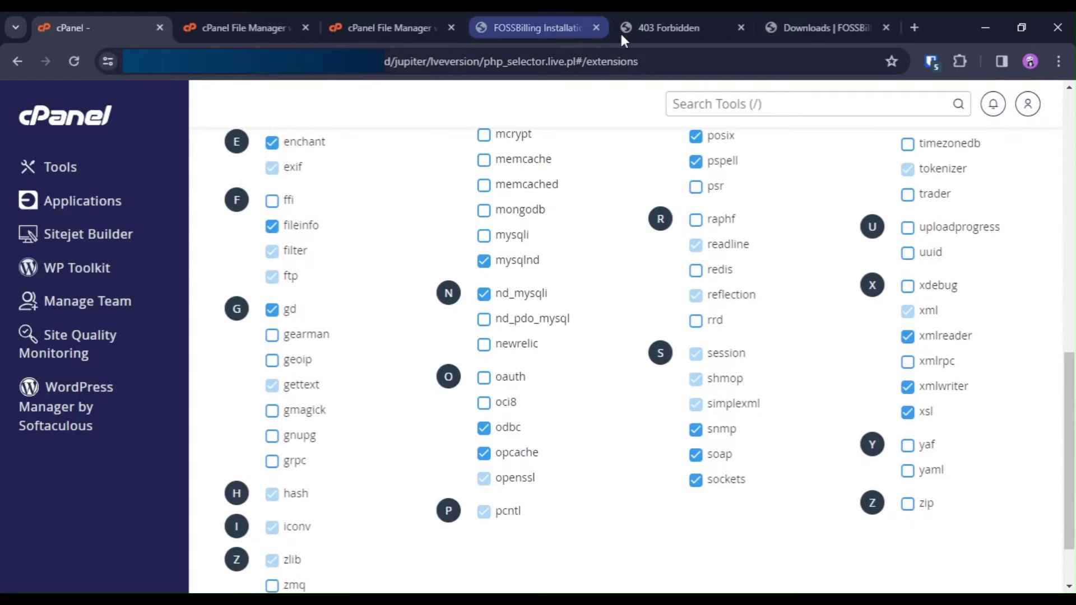
left_click(534, 28)
scroll(338, 387, "down", 3)
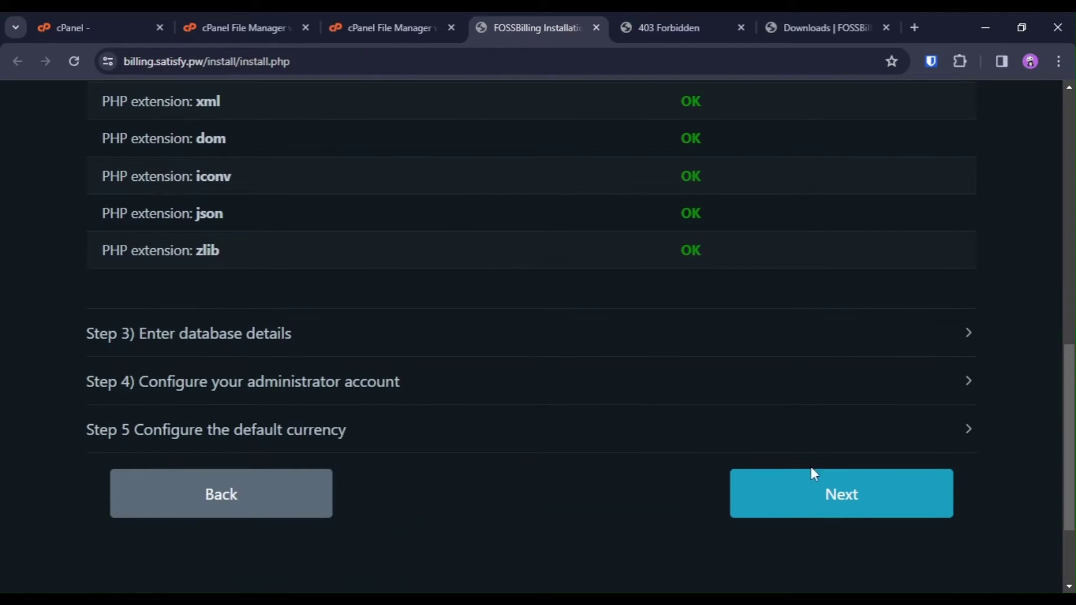
Advance to installer Step 3 and inspect the empty database name, username and password fields.
left_click(806, 492)
scroll(456, 464, "up", 2)
scroll(387, 433, "up", 2)
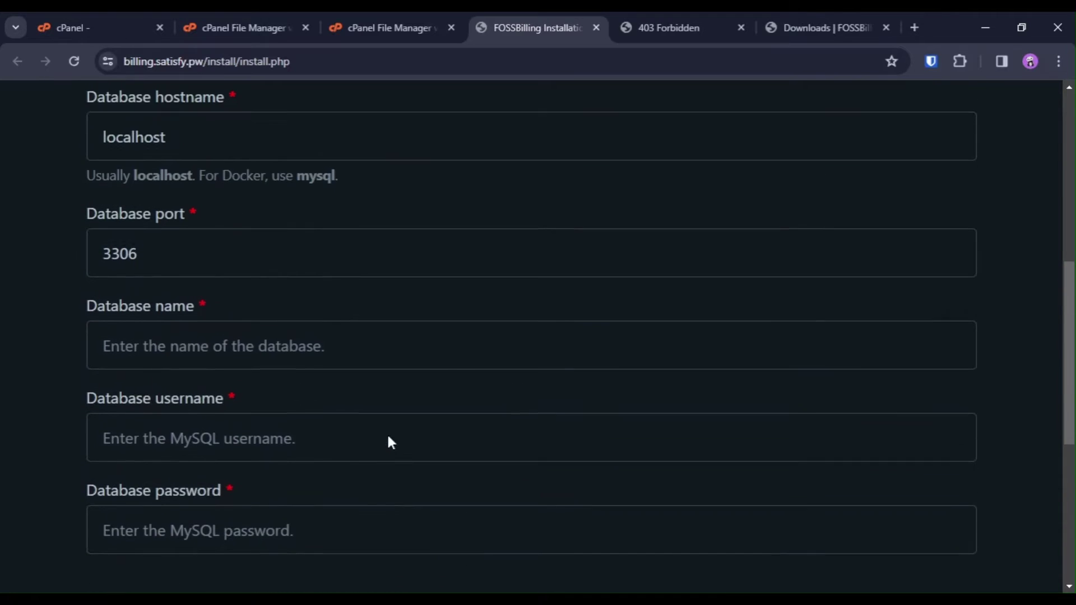
scroll(387, 434, "up", 1)
scroll(132, 206, "up", 2)
scroll(95, 230, "up", 1)
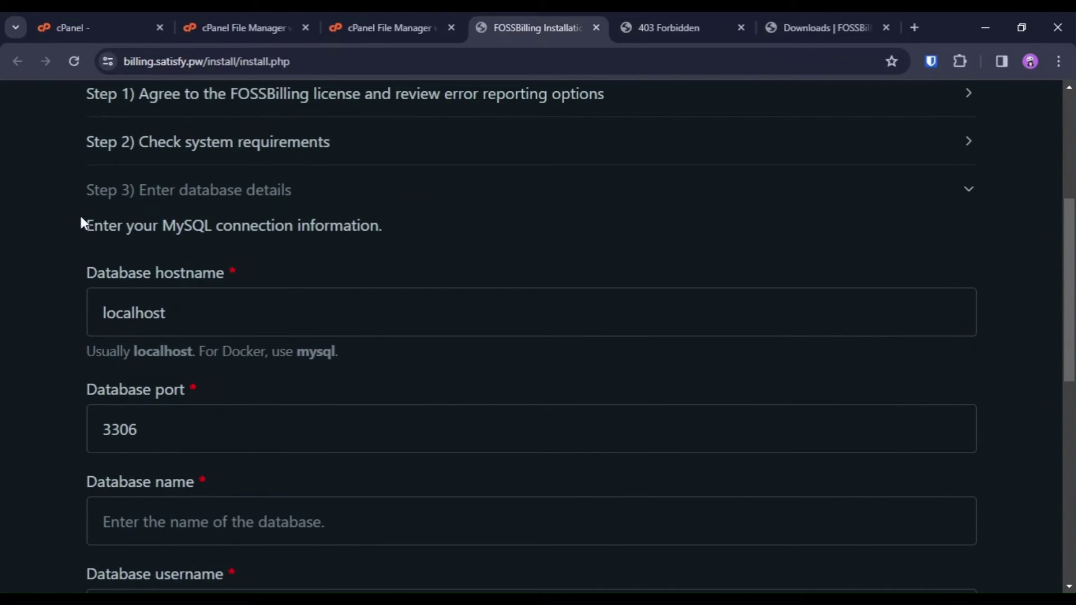
left_click_drag(83, 225, 383, 226)
scroll(430, 233, "down", 3)
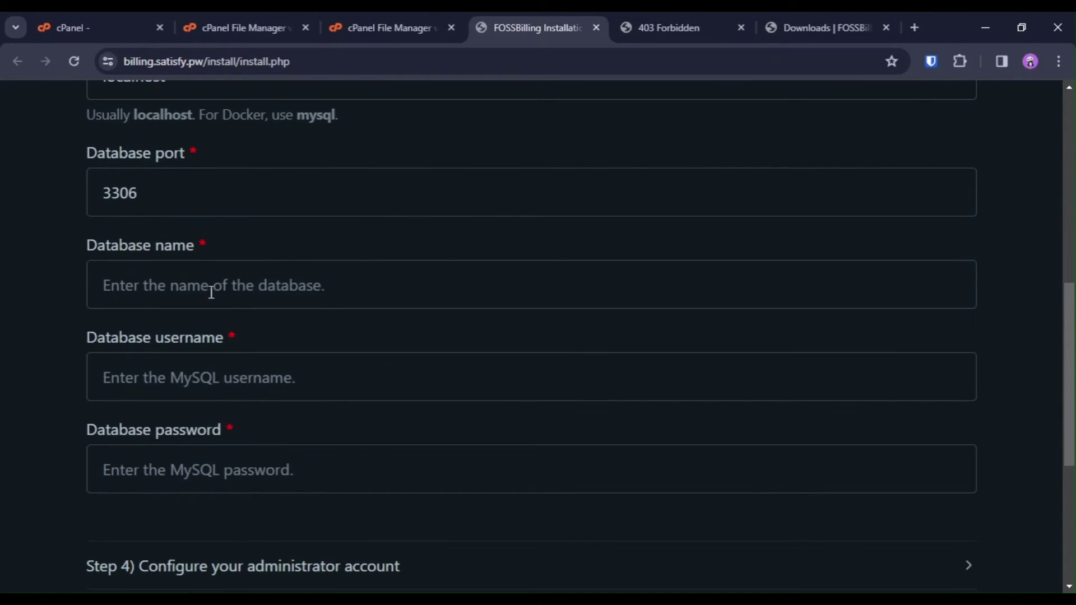
left_click(211, 290)
left_click(160, 379)
left_click(168, 465)
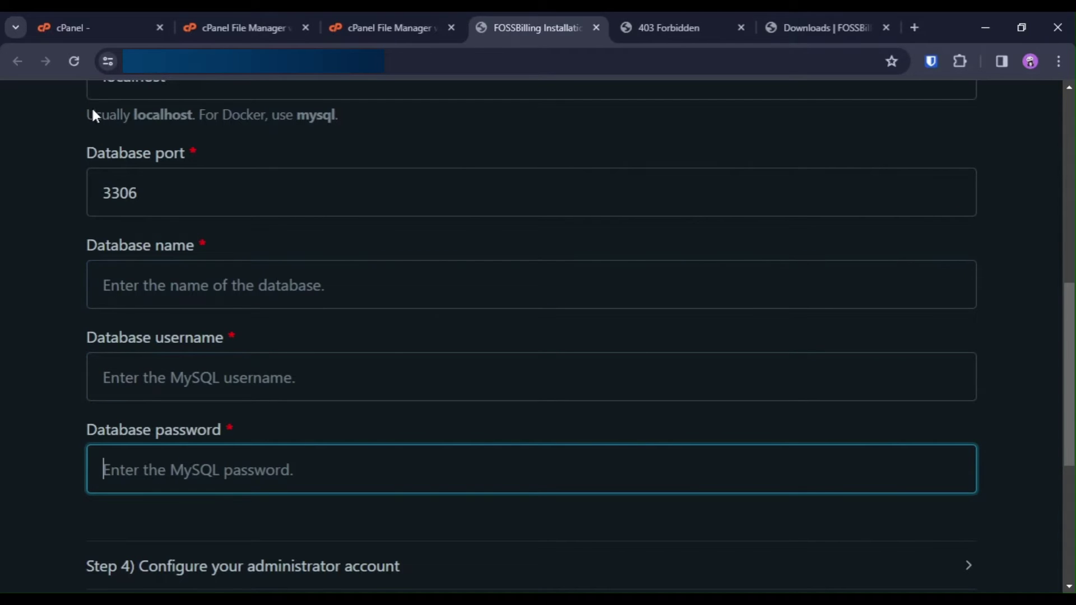
left_click(77, 27)
Search cPanel tools for 'database' and open MySQL® Databases.
left_click(728, 103)
type("da")
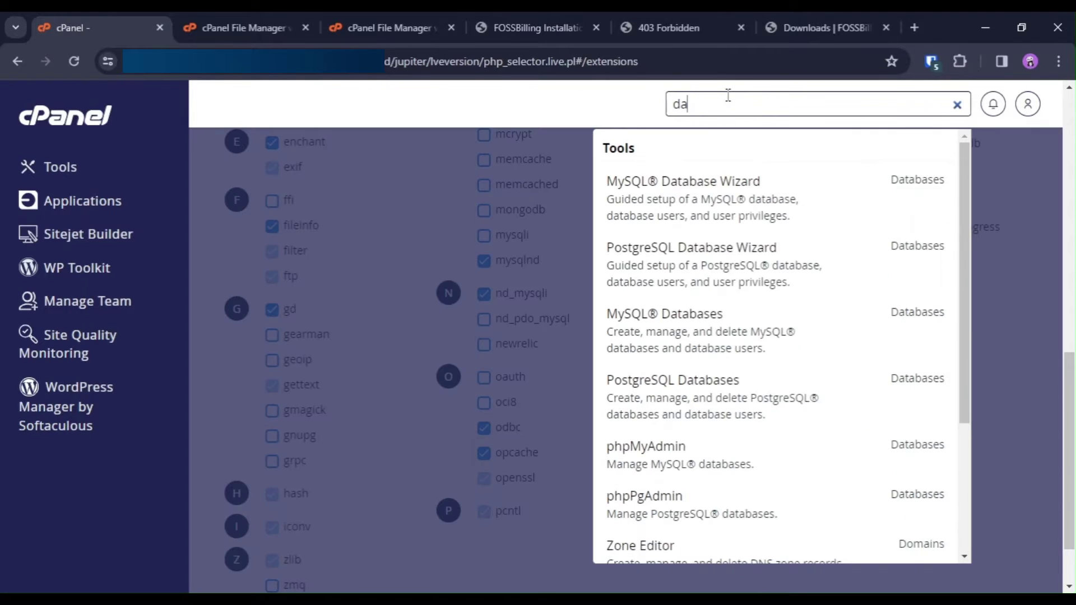
type("tabase")
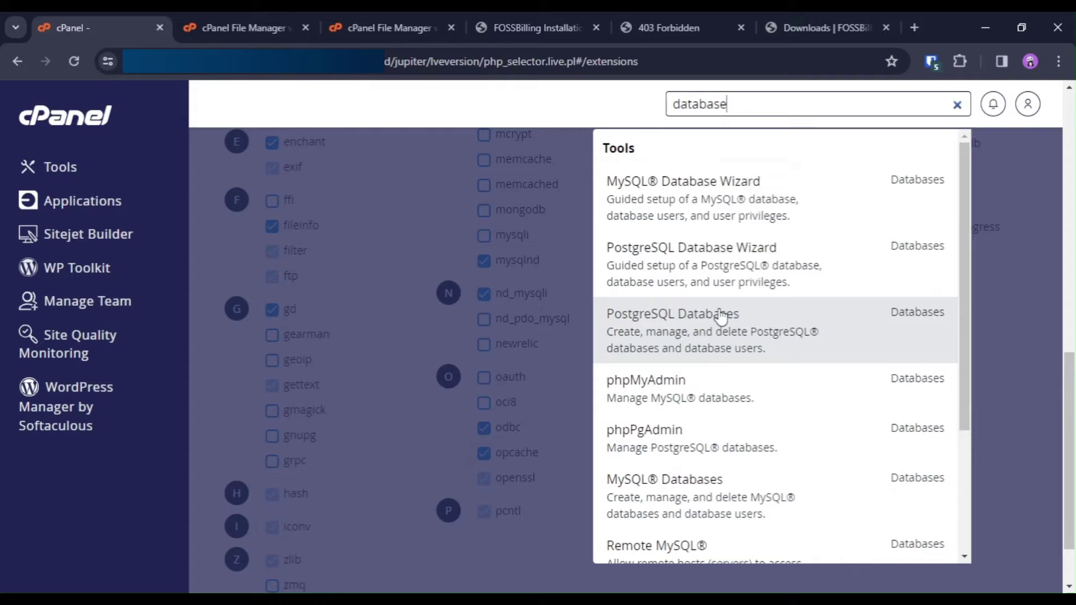
scroll(718, 244, "down", 1)
scroll(719, 245, "down", 3)
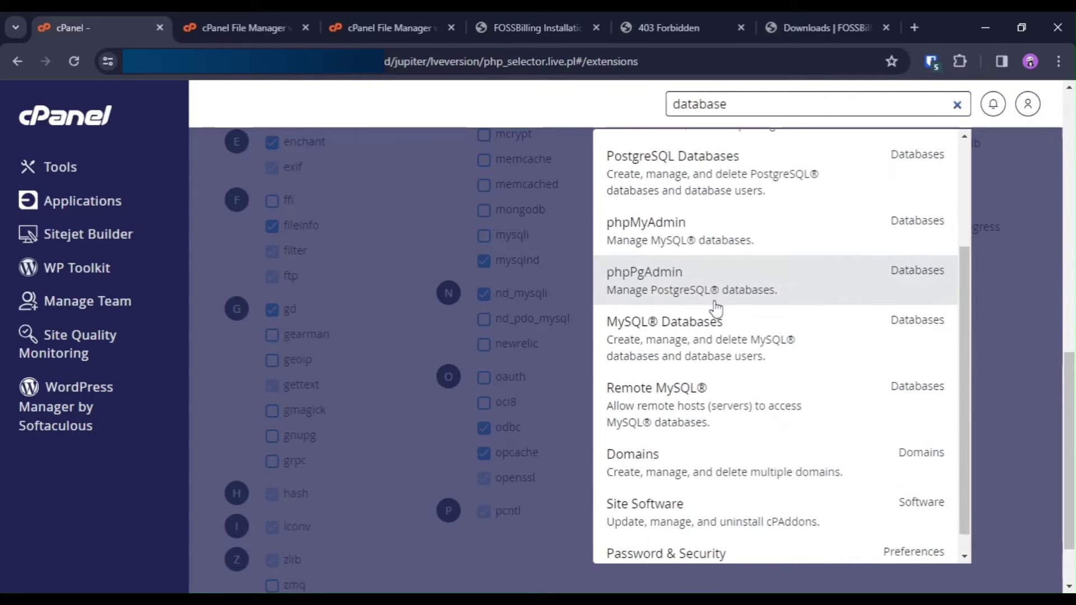
scroll(689, 303, "down", 1)
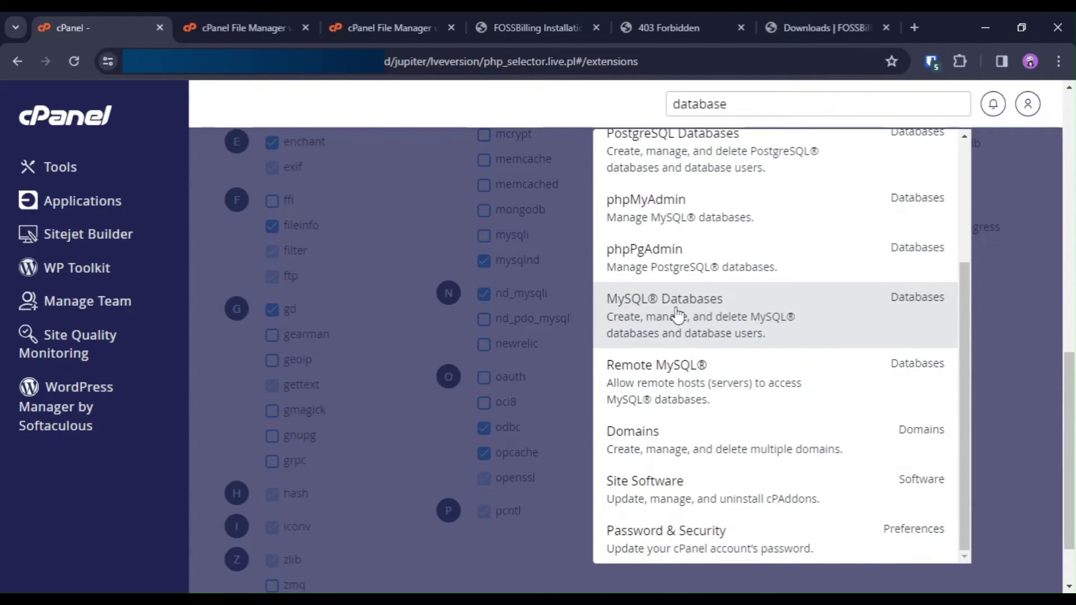
left_click(679, 315)
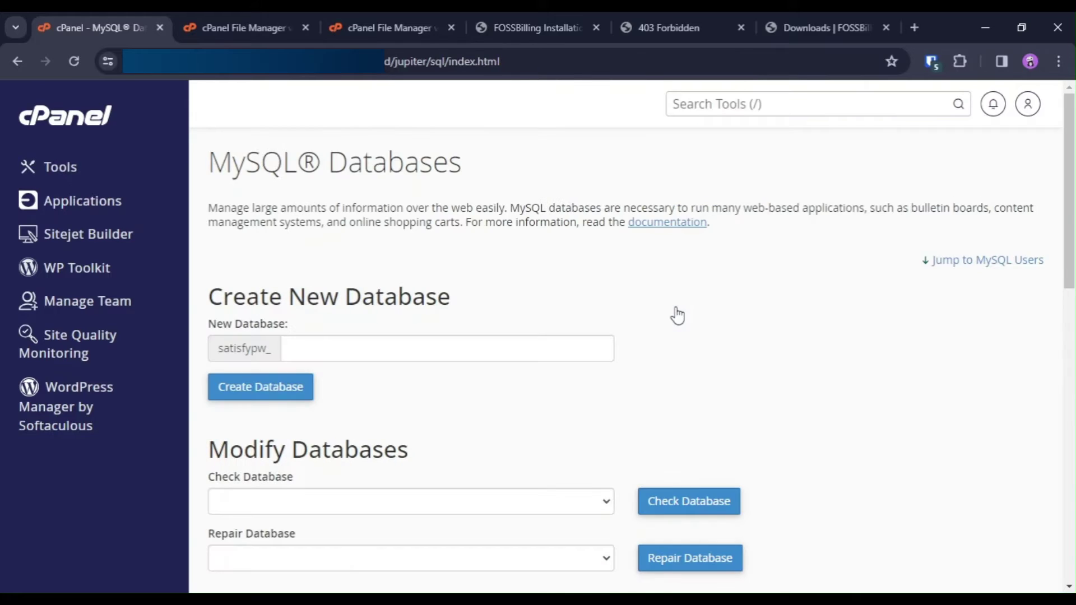
scroll(538, 303, "down", 1)
Create the database shfoss12x, giving satisfypw_shfoss12x, and return to MySQL Databases.
left_click(409, 271)
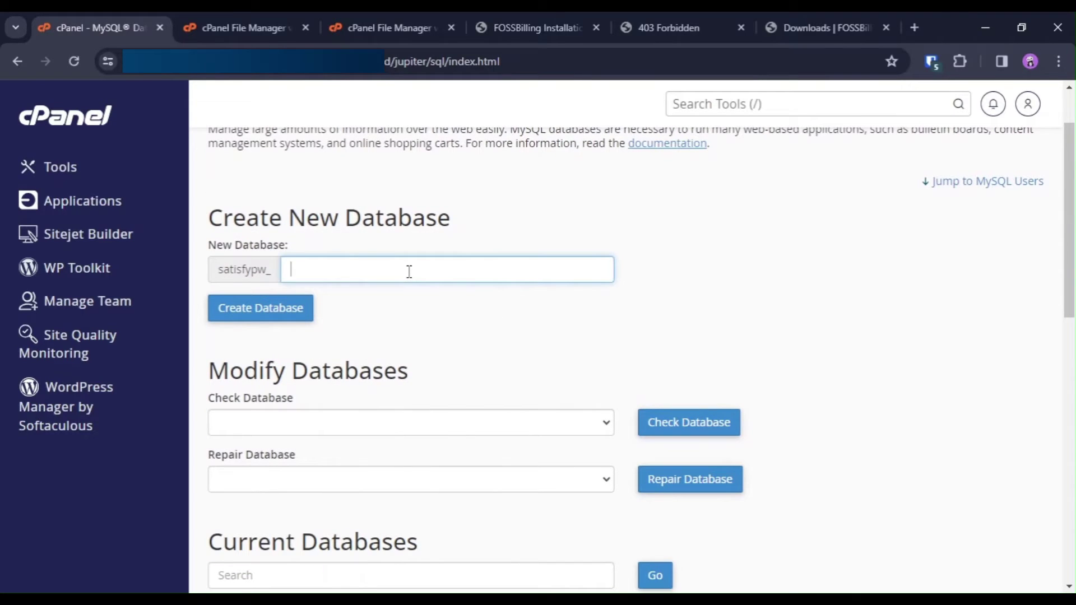
type("sh")
type("foss")
type("12x")
left_click(298, 311)
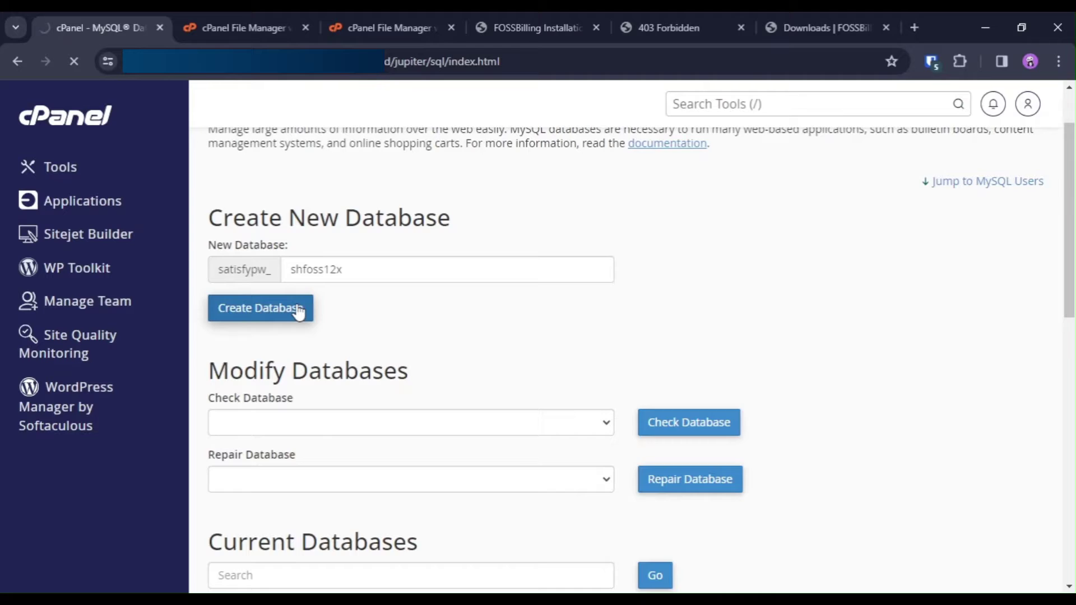
left_click(636, 273)
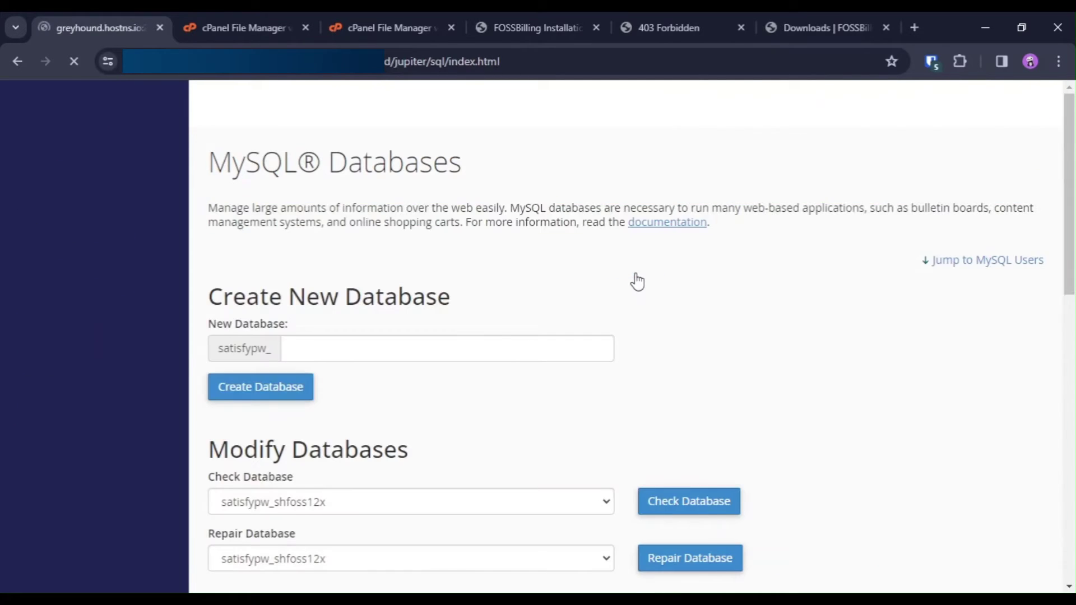
scroll(454, 336, "down", 5)
scroll(527, 430, "down", 3)
scroll(526, 431, "down", 2)
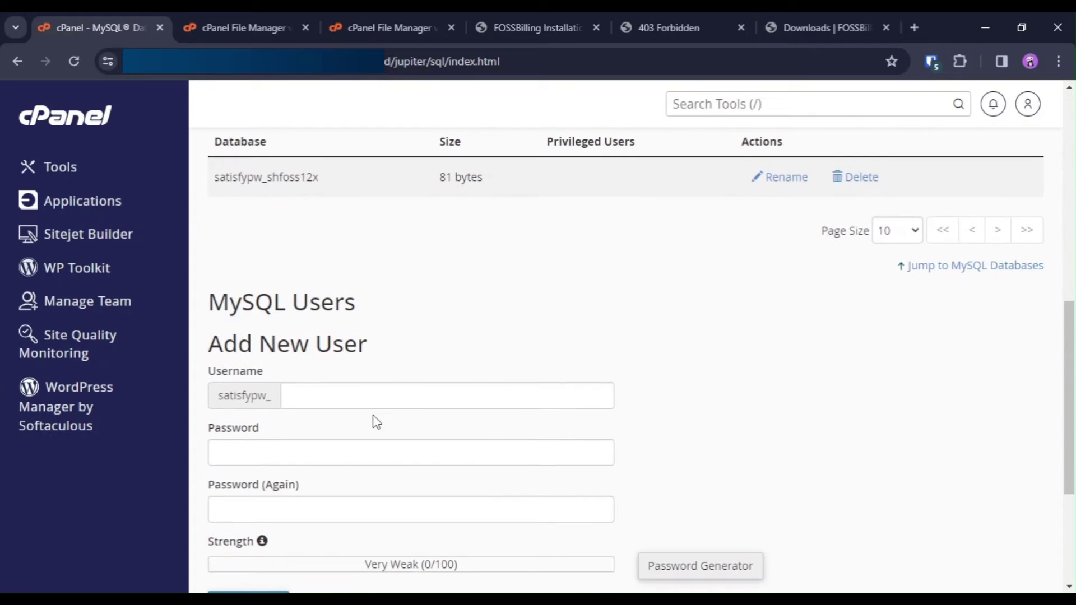
Add MySQL user satisfypw_123xusr using a copied, generated very strong password.
left_click(348, 402)
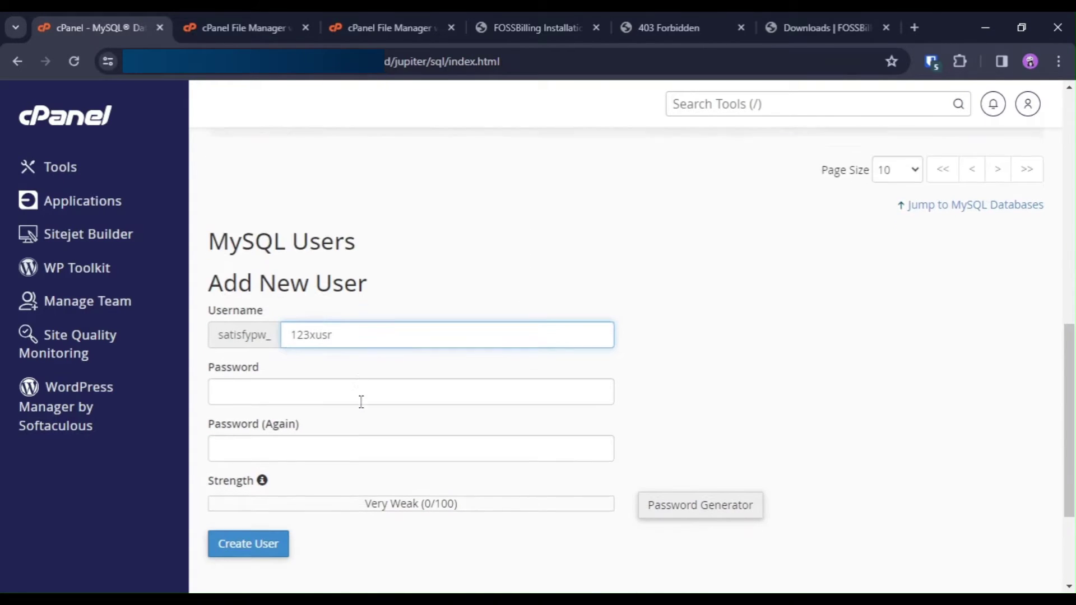
scroll(362, 403, "down", 2)
left_click(700, 487)
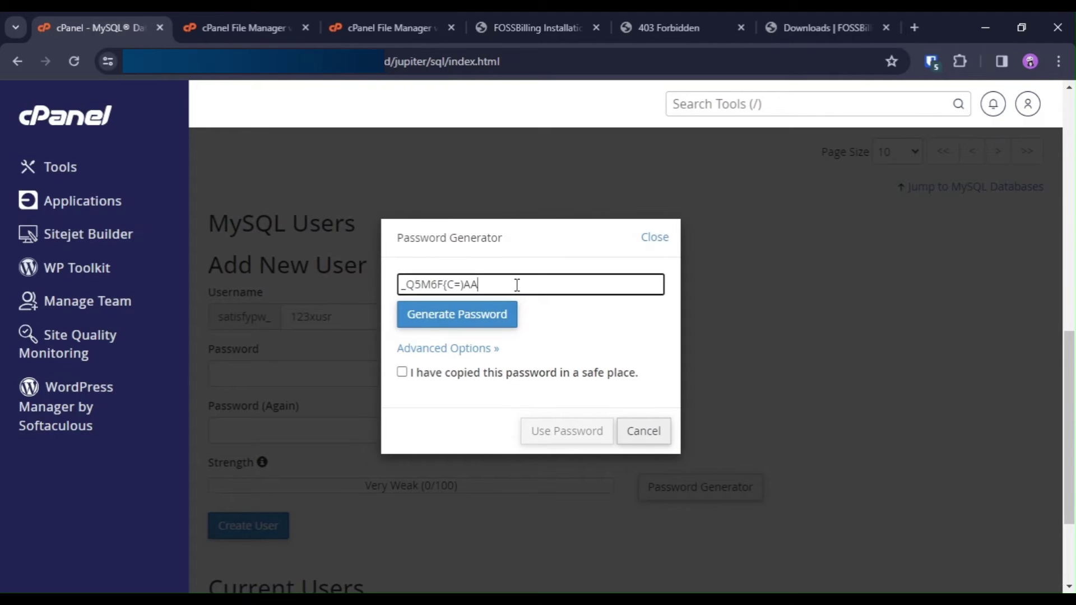
left_click(468, 318)
double_click(500, 286)
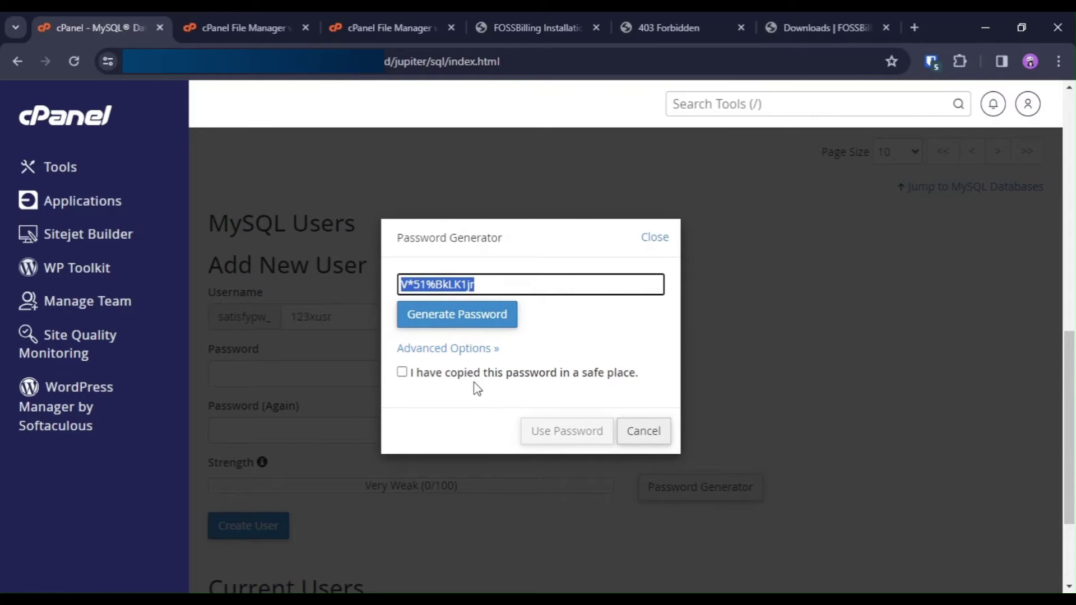
left_click(403, 373)
left_click(567, 431)
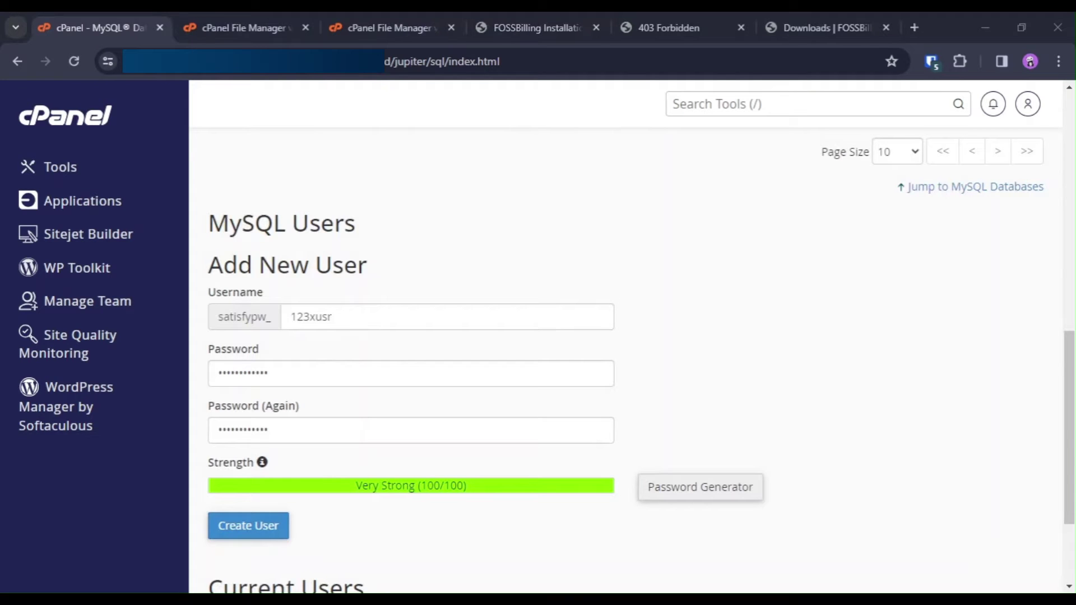
scroll(538, 336, "down", 2)
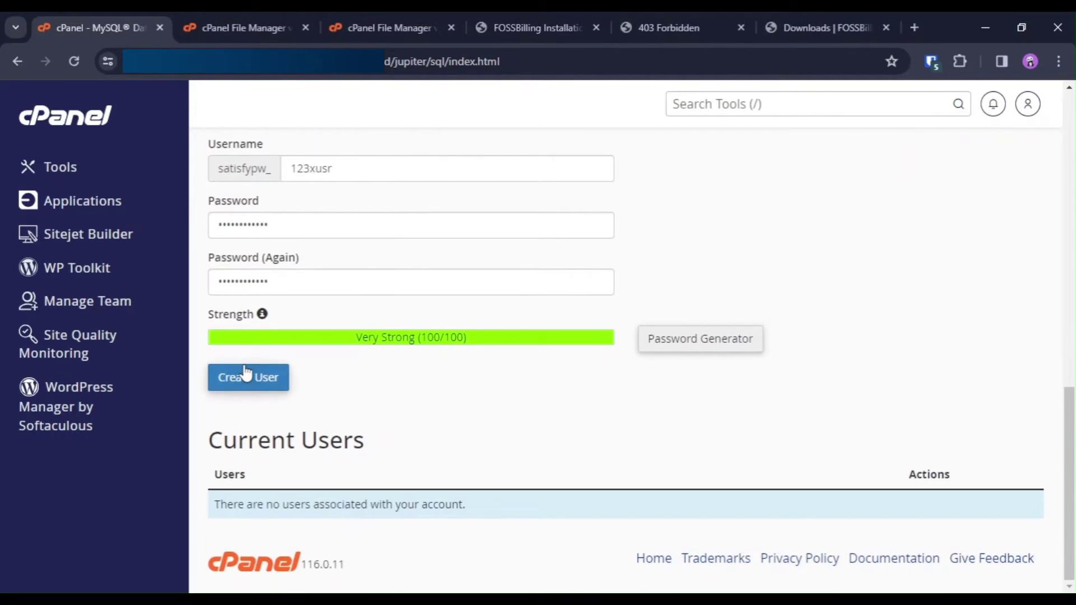
left_click(245, 376)
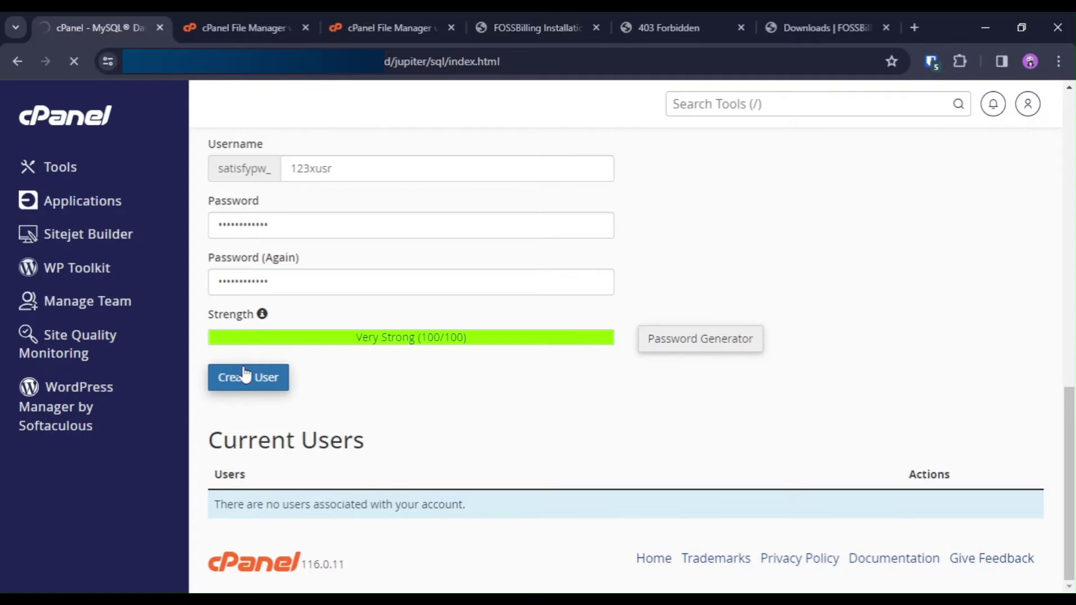
left_click(639, 271)
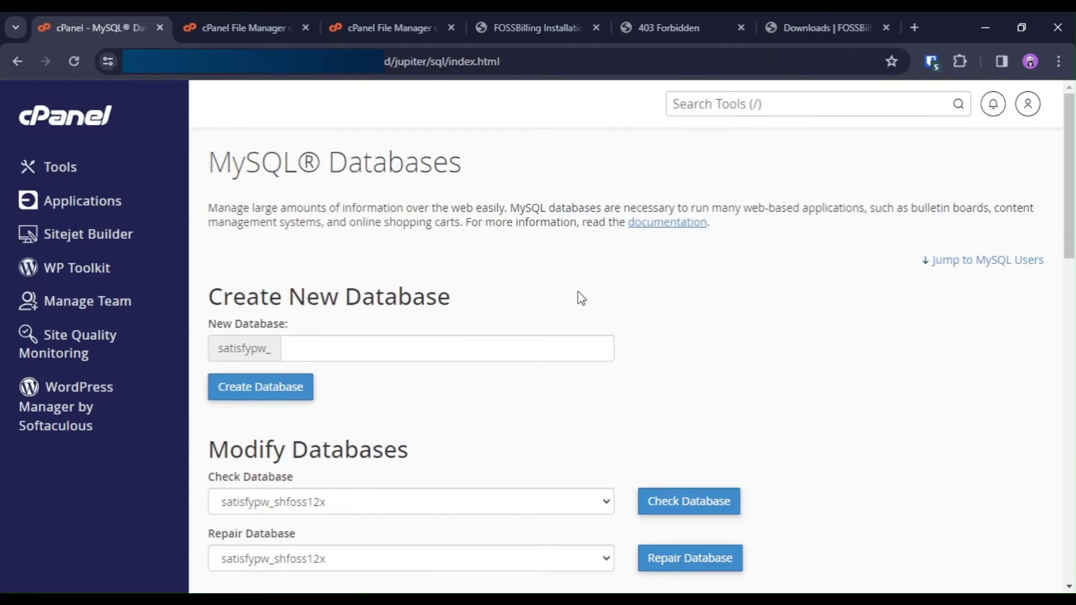
scroll(429, 344, "down", 3)
scroll(367, 353, "down", 2)
scroll(364, 349, "down", 2)
scroll(364, 349, "down", 4)
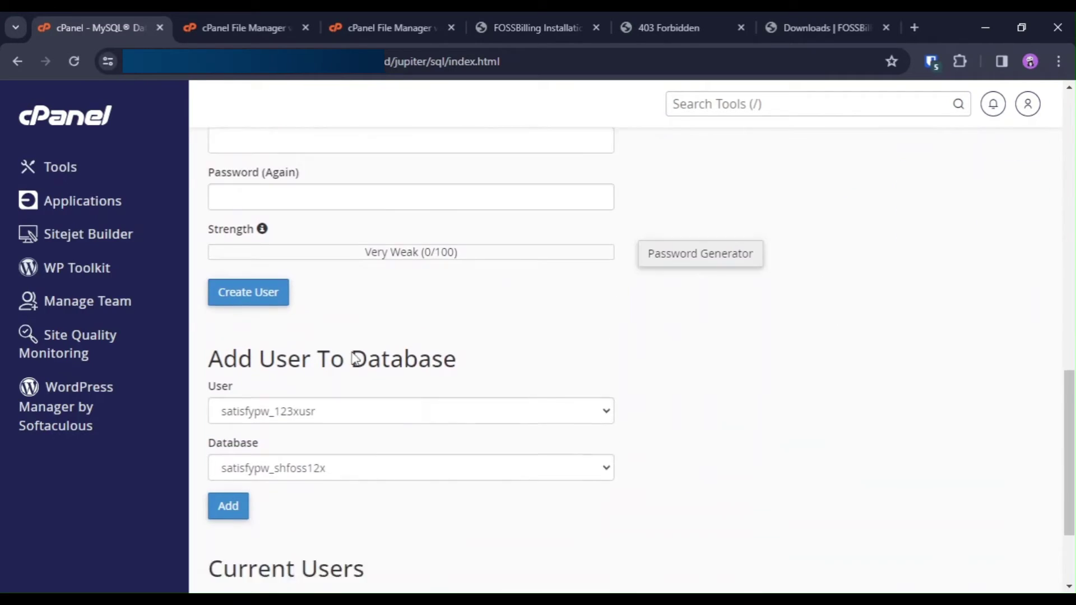
Add satisfypw_123xusr to satisfypw_shfoss12x and save it with ALL PRIVILEGES.
left_click(277, 329)
left_click(281, 389)
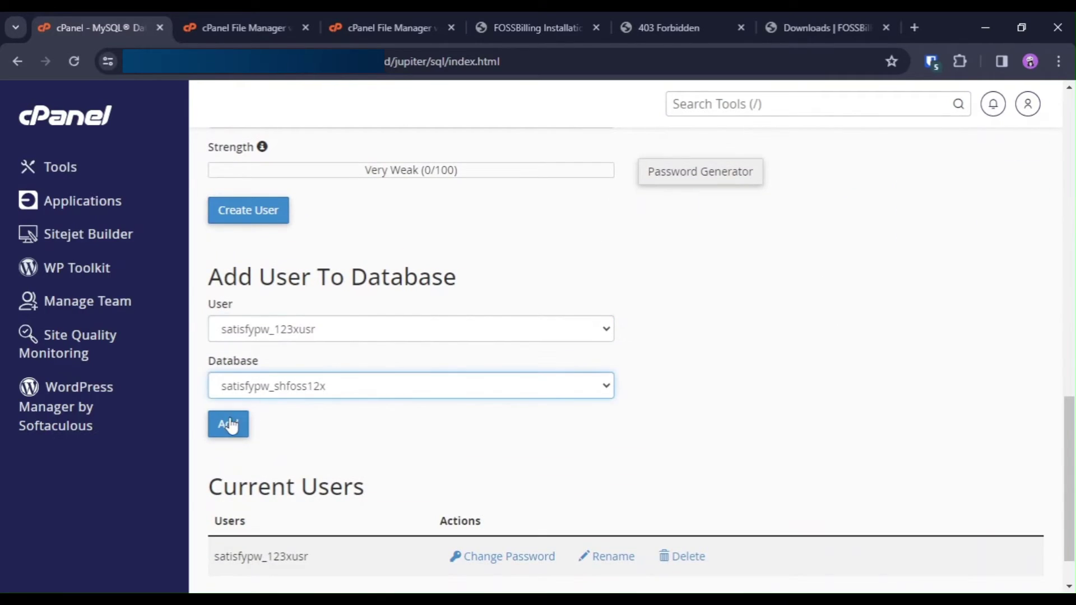
left_click(227, 426)
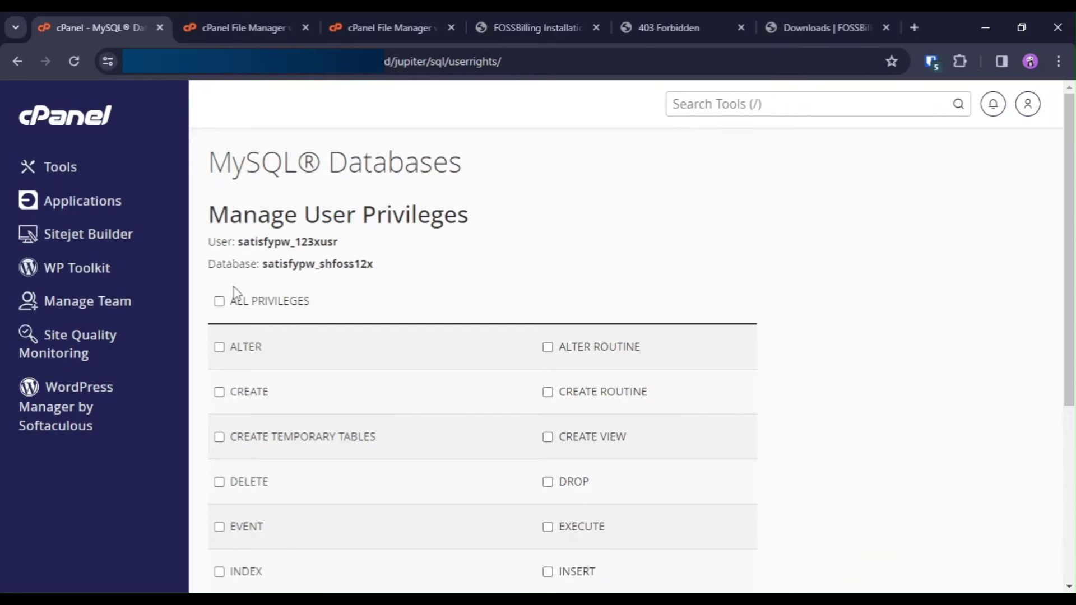
left_click(220, 301)
left_click_drag(206, 241, 394, 270)
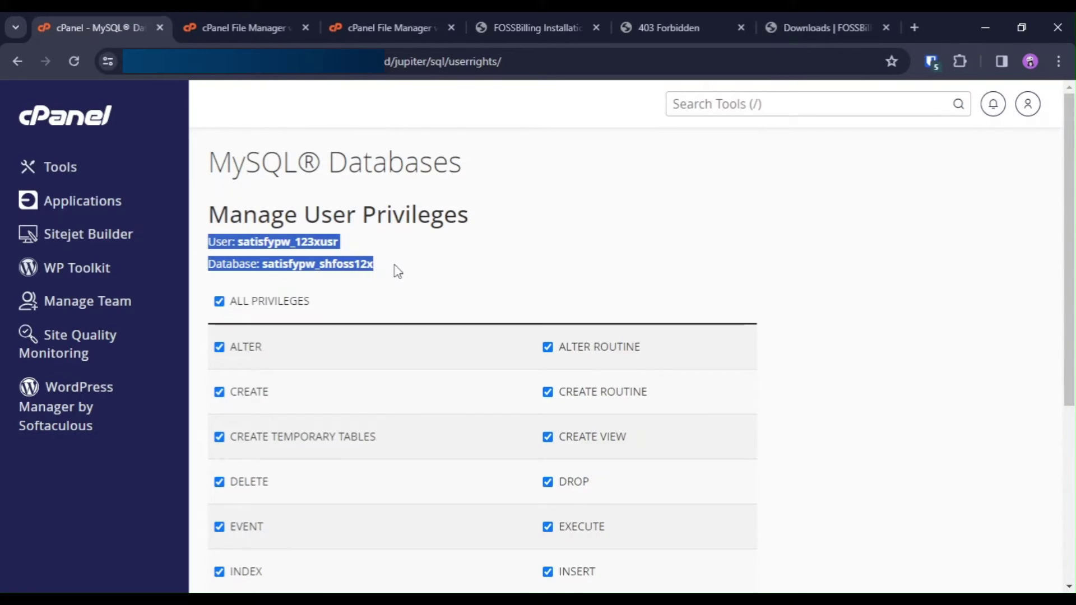
scroll(398, 270, "down", 5)
scroll(379, 319, "down", 1)
left_click(256, 471)
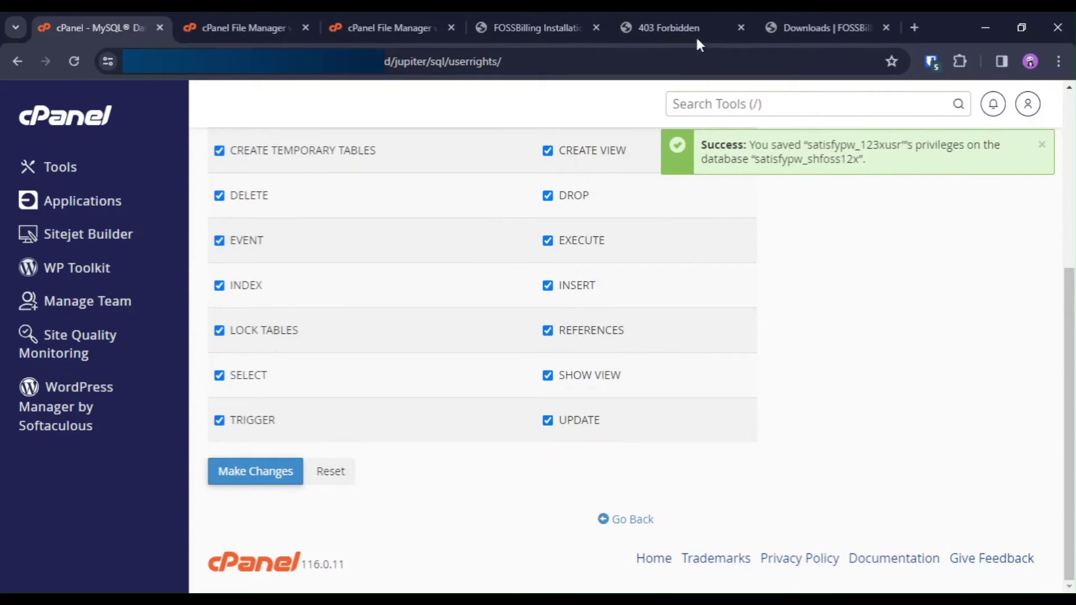
Paste database satisfypw_shfoss12x, user satisfypw_123xusr and its password into the installer, then continue.
left_click(524, 22)
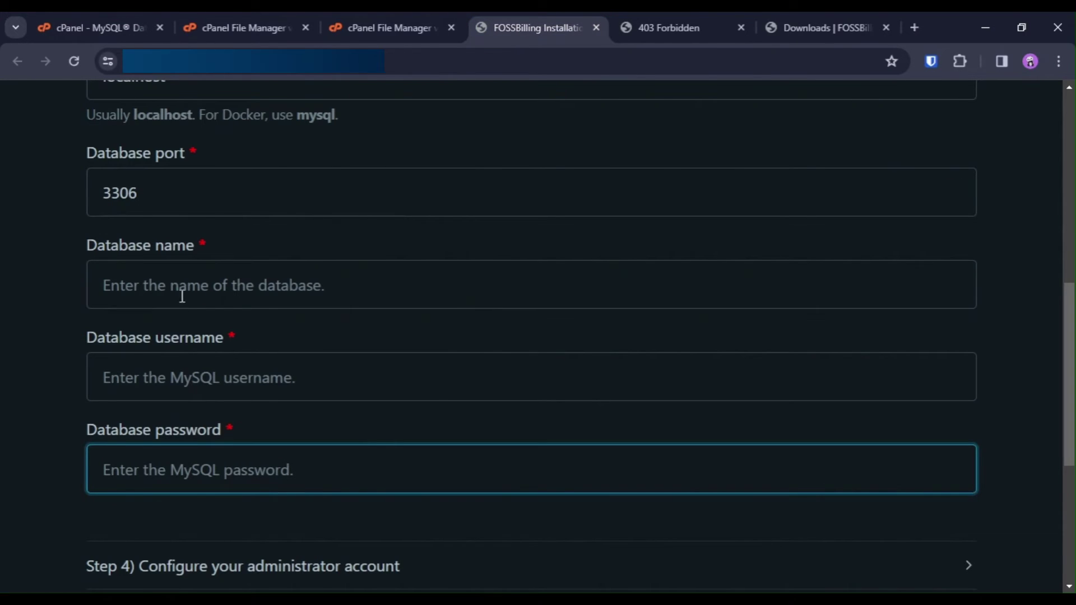
left_click(162, 284)
key("alt+Tab")
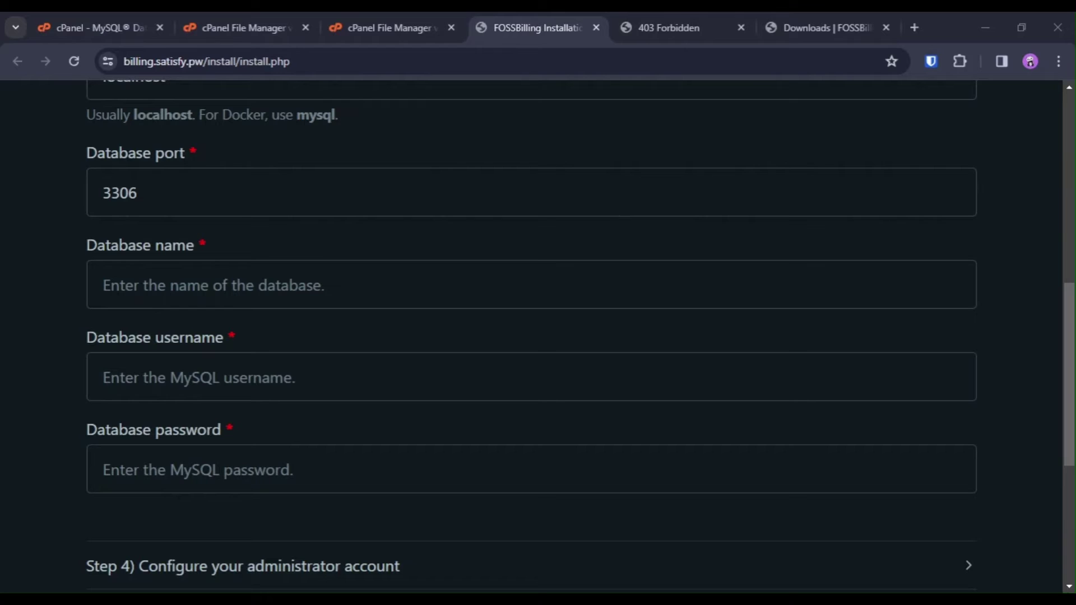
left_click(839, 291)
key("ctrl+v")
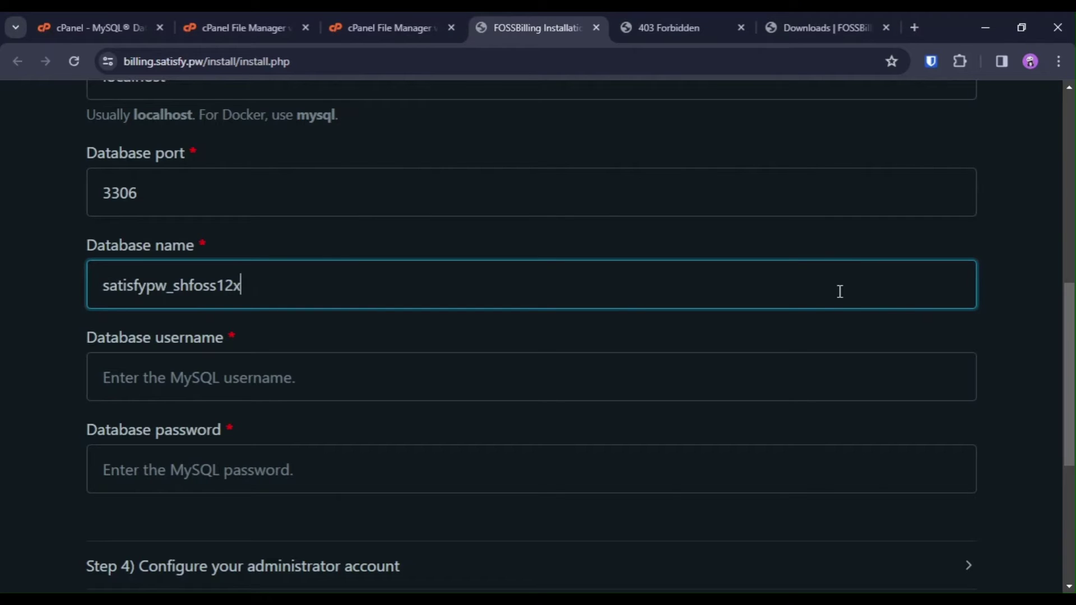
key("alt+Tab")
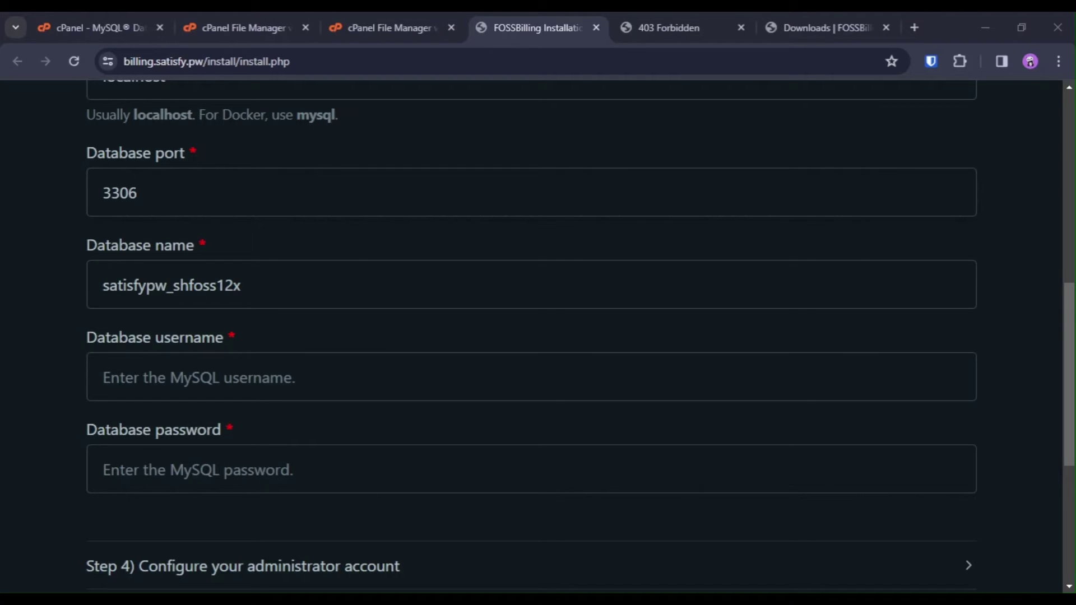
left_click(899, 383)
key("ctrl+v")
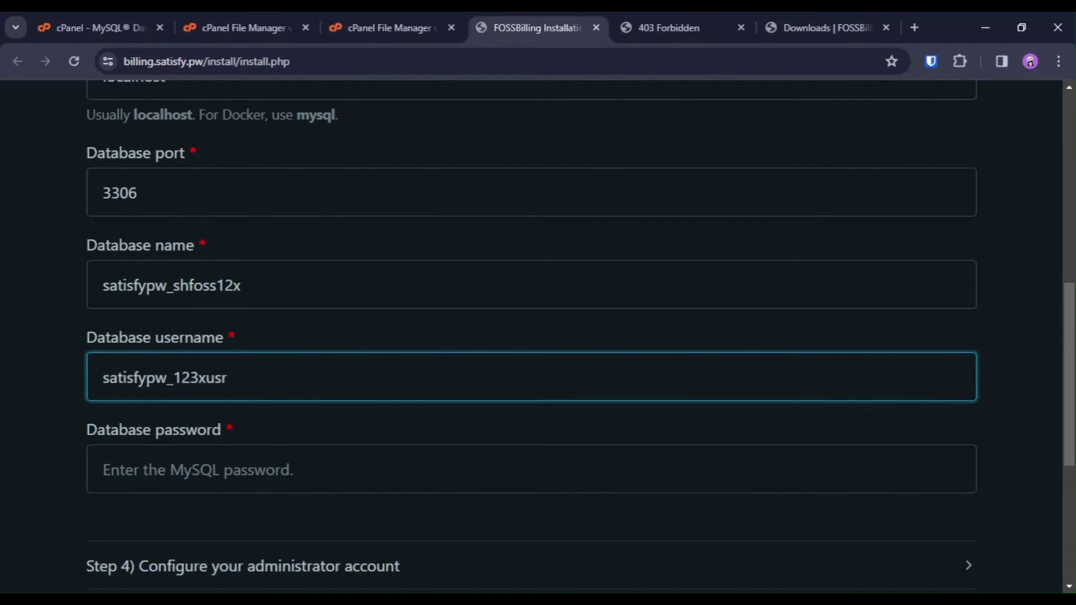
key("alt+Tab")
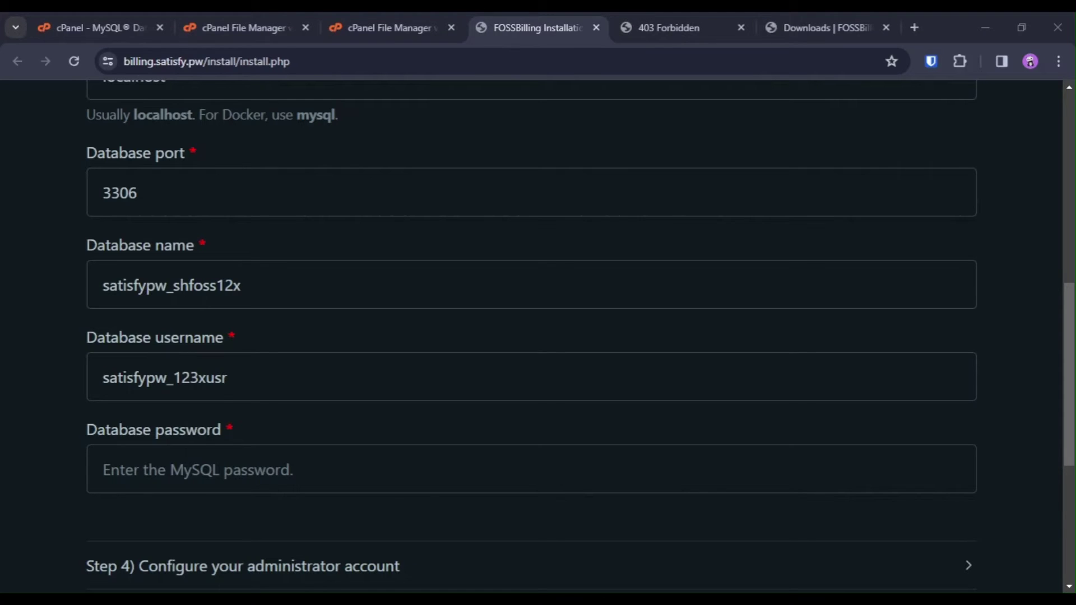
left_click(816, 470)
key("ctrl+v")
scroll(833, 475, "down", 3)
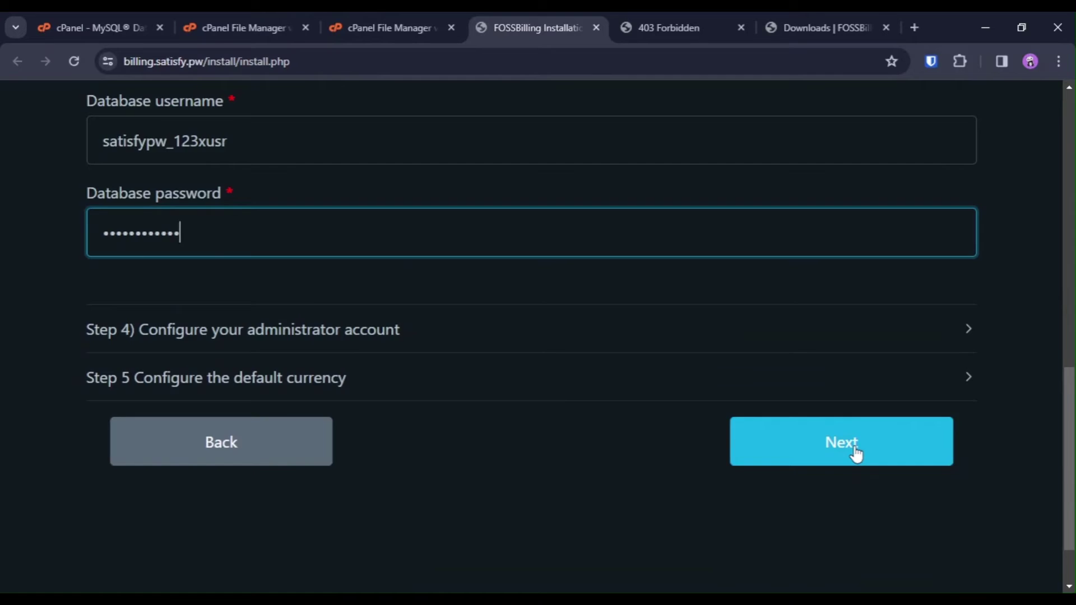
left_click(856, 452)
scroll(229, 289, "up", 3)
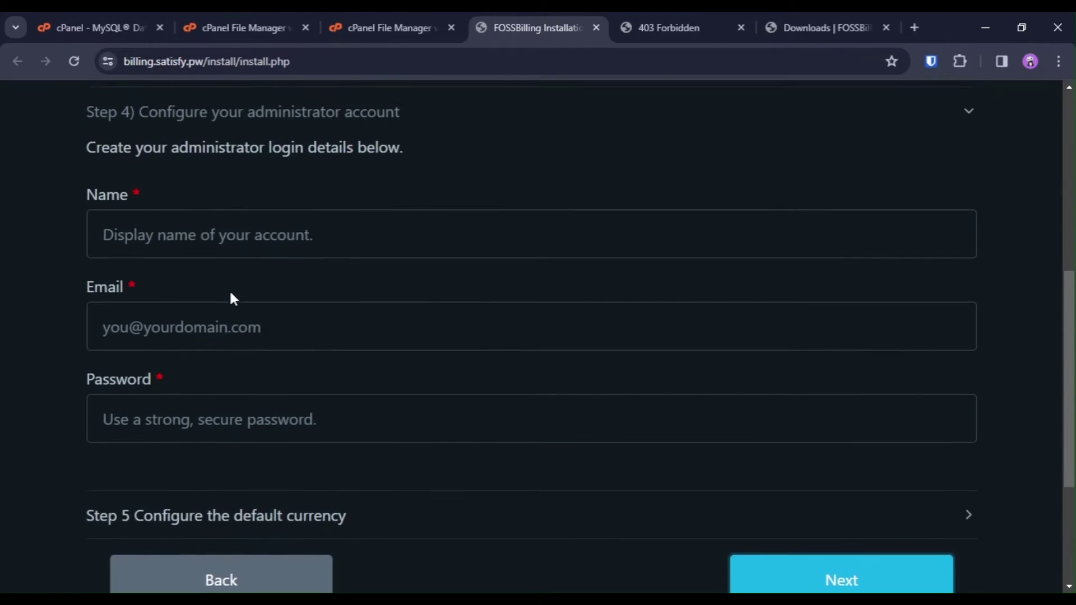
Enter admin name Satisfyhost Admin, an email address and a password.
left_click(172, 249)
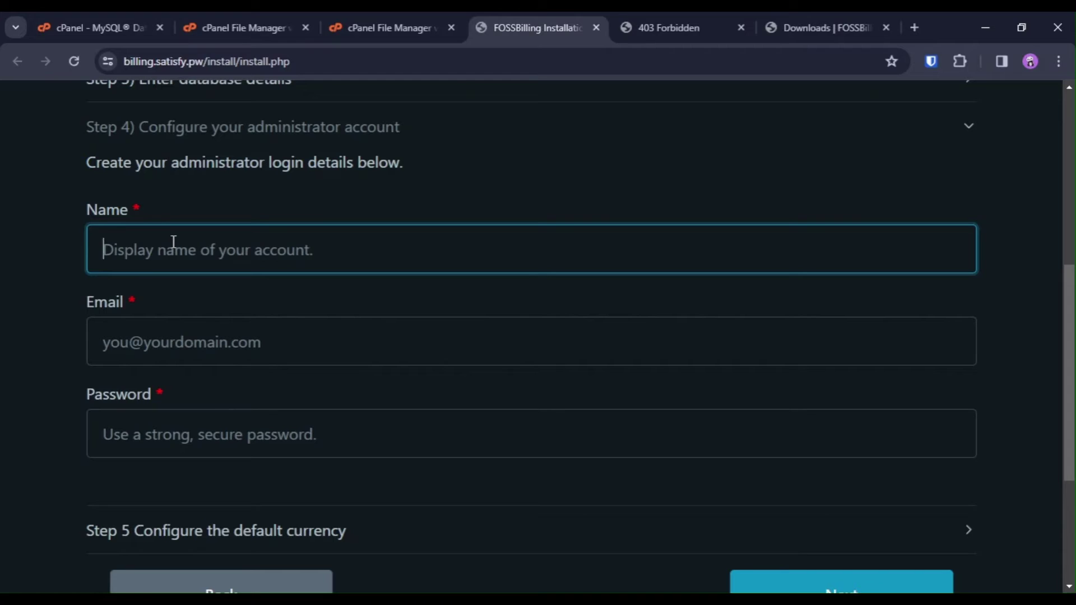
type("Satisf")
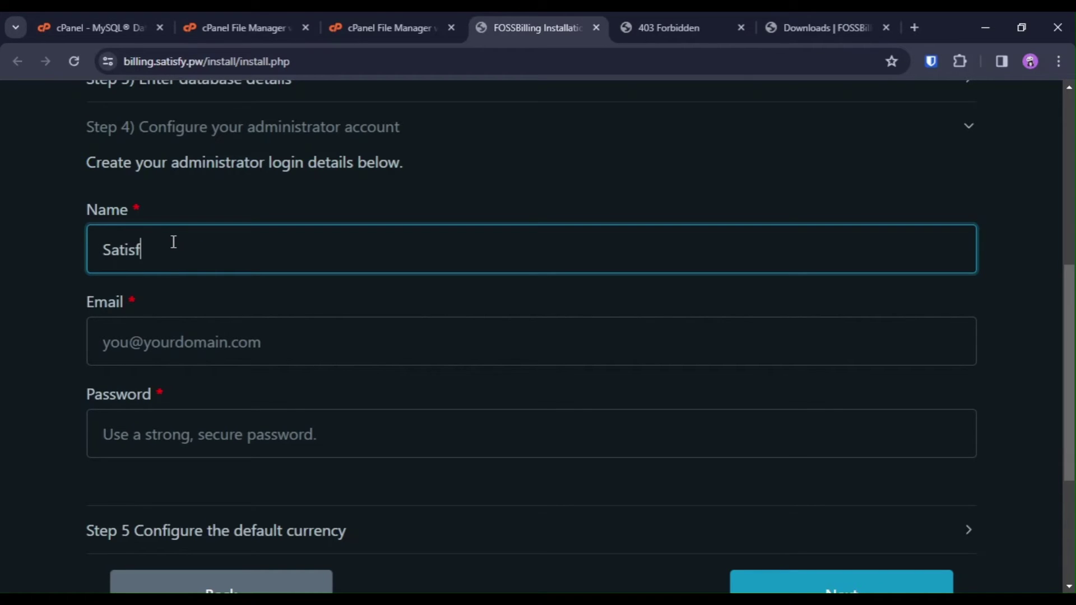
type("yhost Admi")
type("n")
left_click(204, 355)
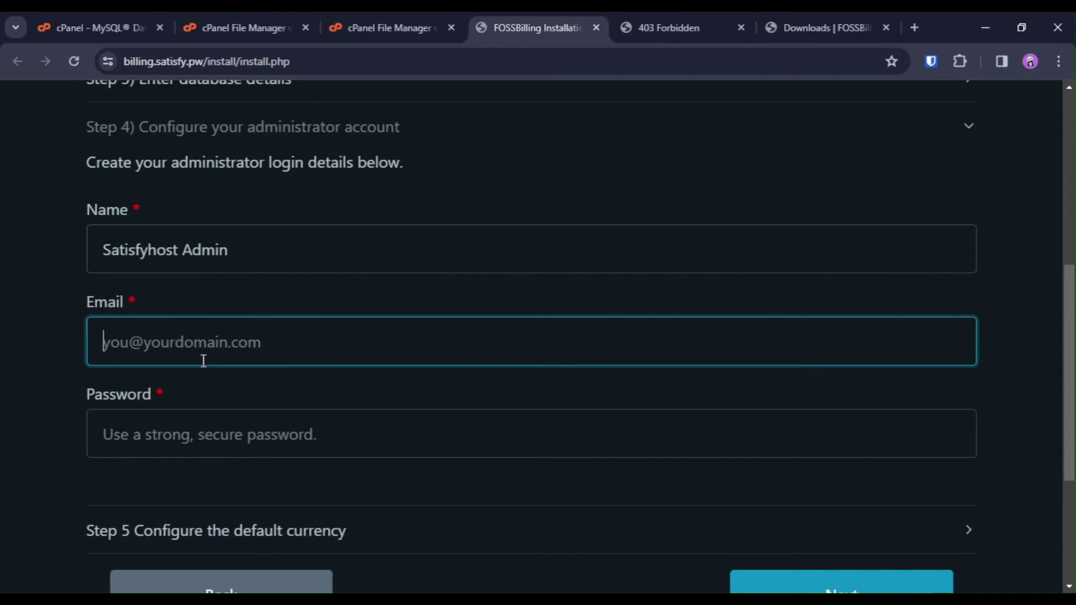
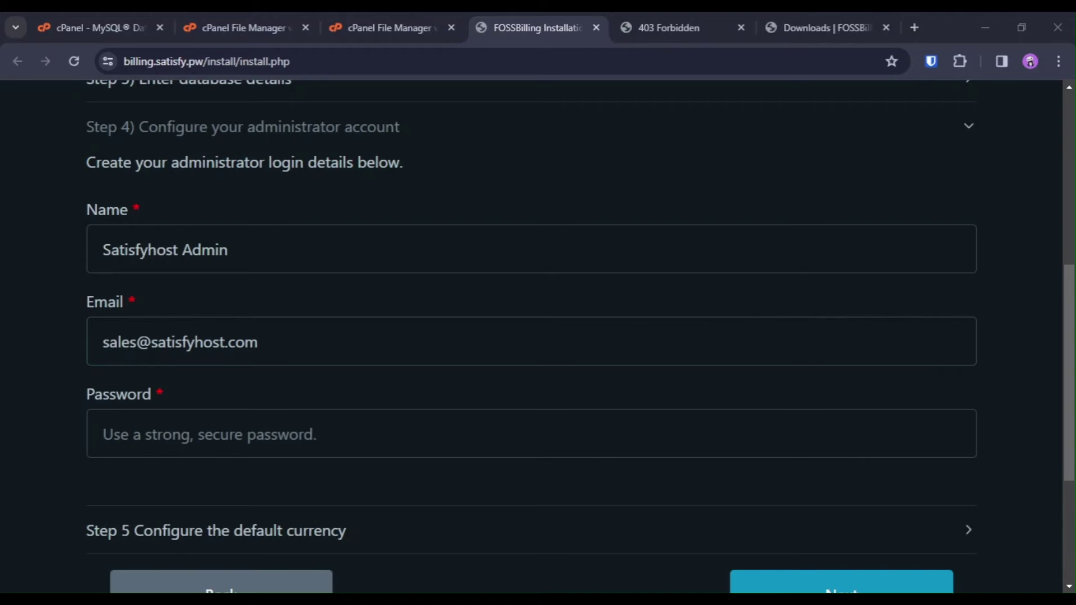
left_click(812, 433)
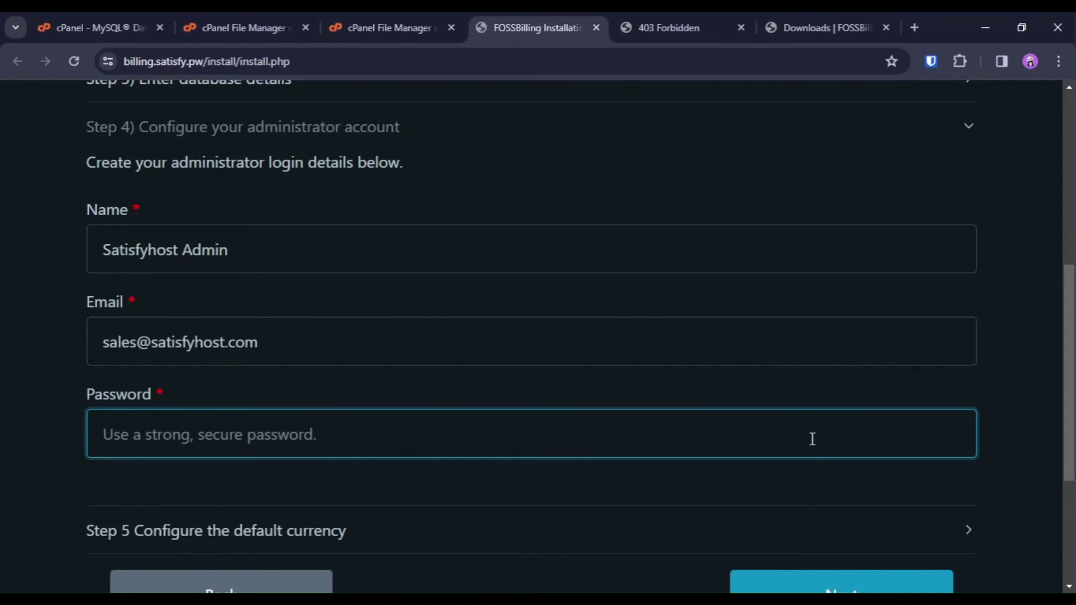
scroll(519, 474, "down", 2)
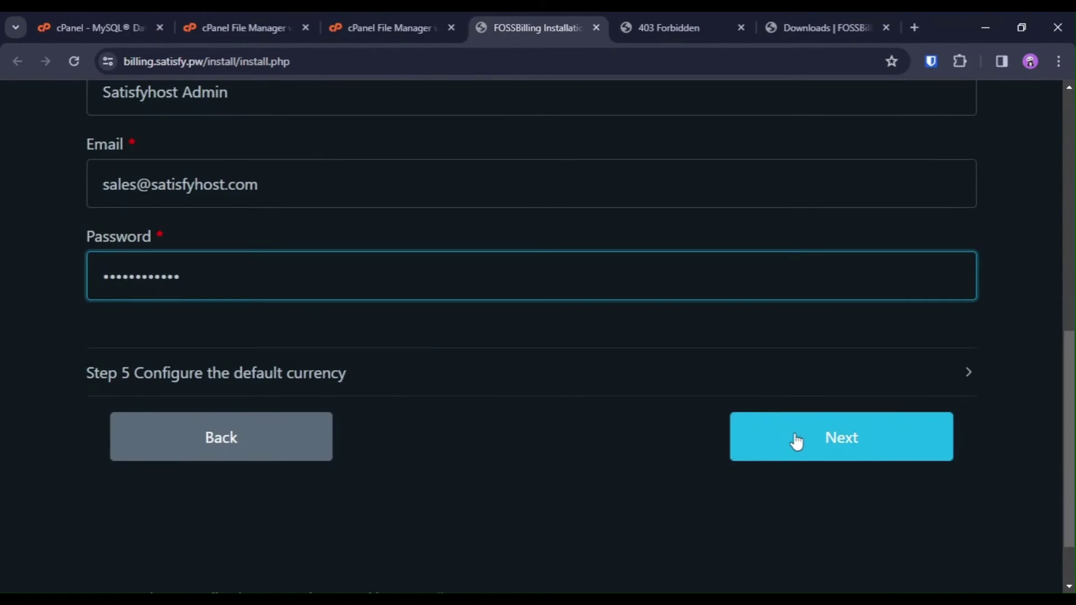
Keep the default currency as USD, US Dollar, with its price format.
left_click(796, 439)
scroll(421, 403, "up", 1)
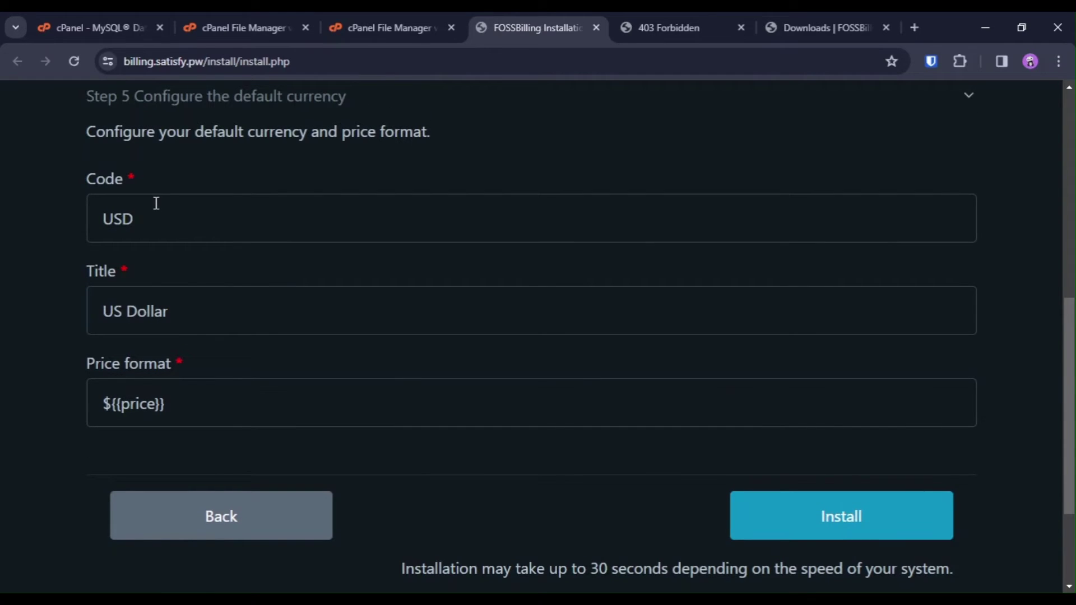
left_click(171, 217)
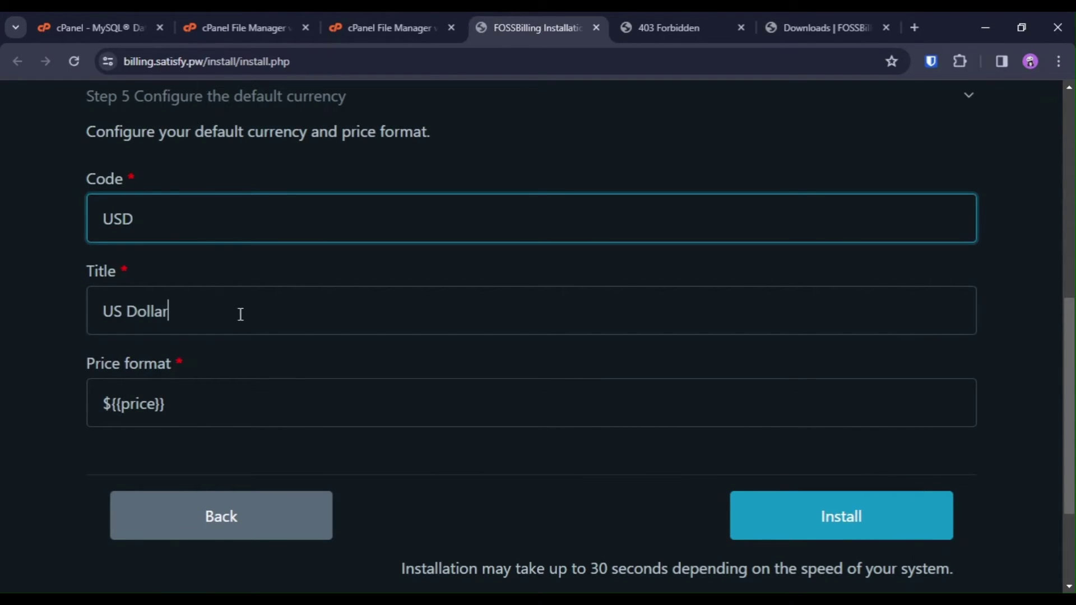
left_click(239, 311)
left_click(239, 395)
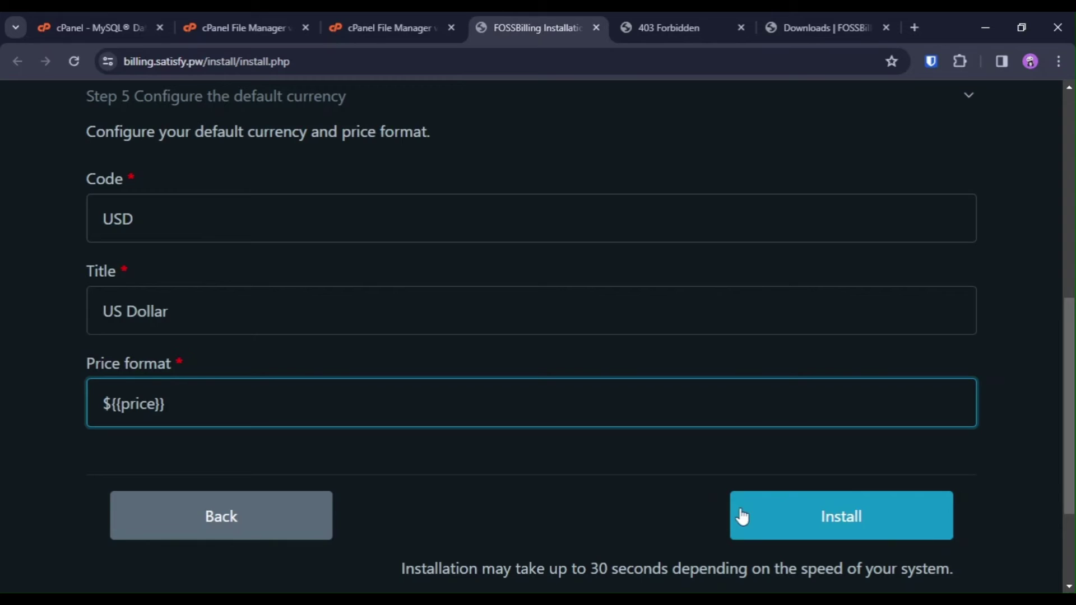
Start the installation, save the login in the password manager, and highlight Remove Installer.
left_click(756, 516)
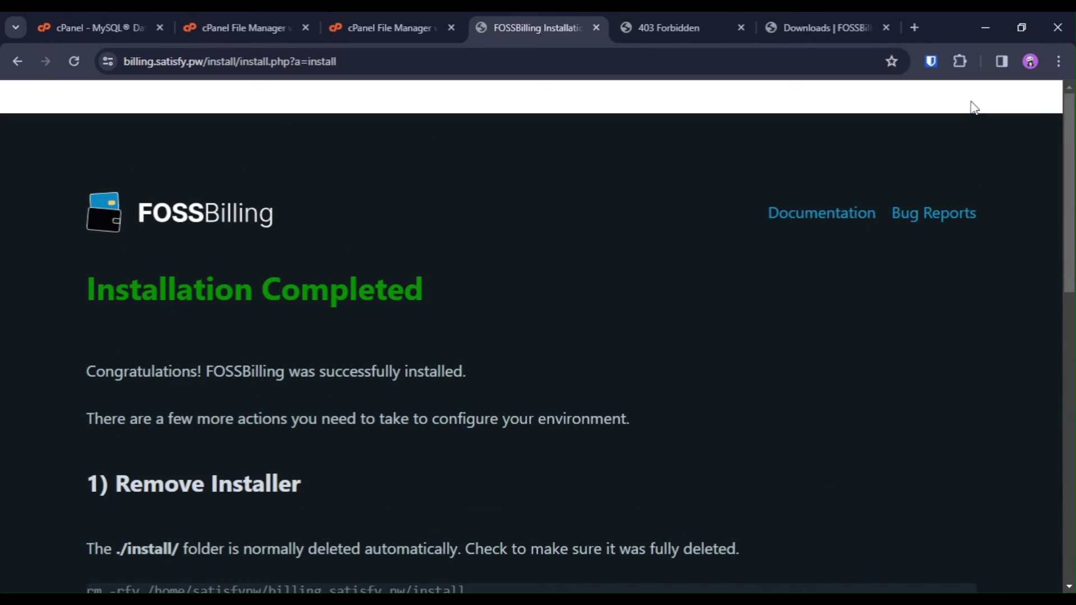
left_click(978, 97)
scroll(630, 292, "down", 2)
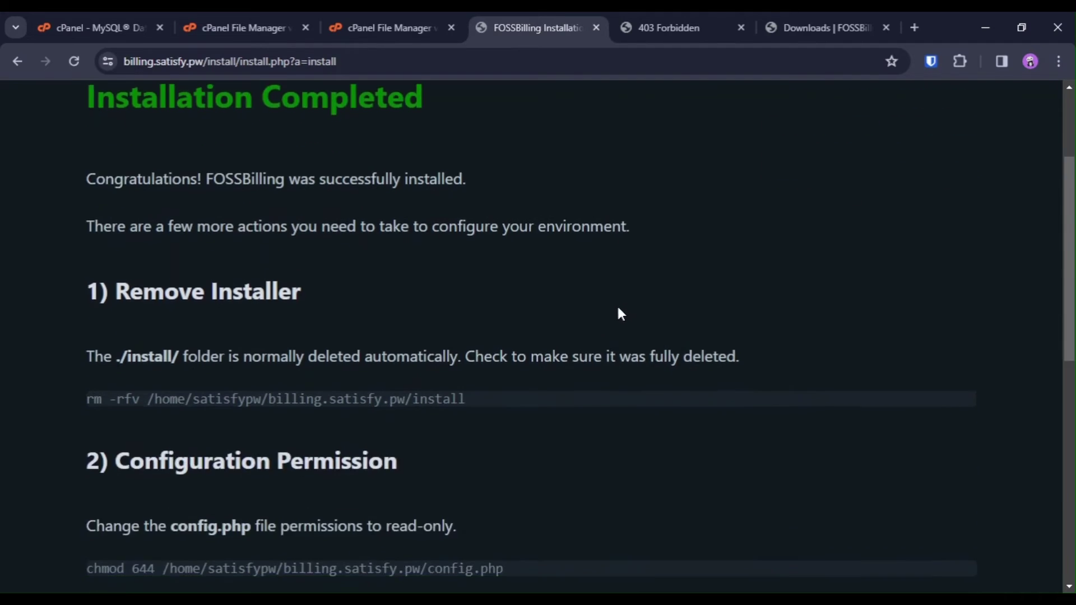
scroll(617, 303, "down", 3)
left_click_drag(117, 215, 323, 212)
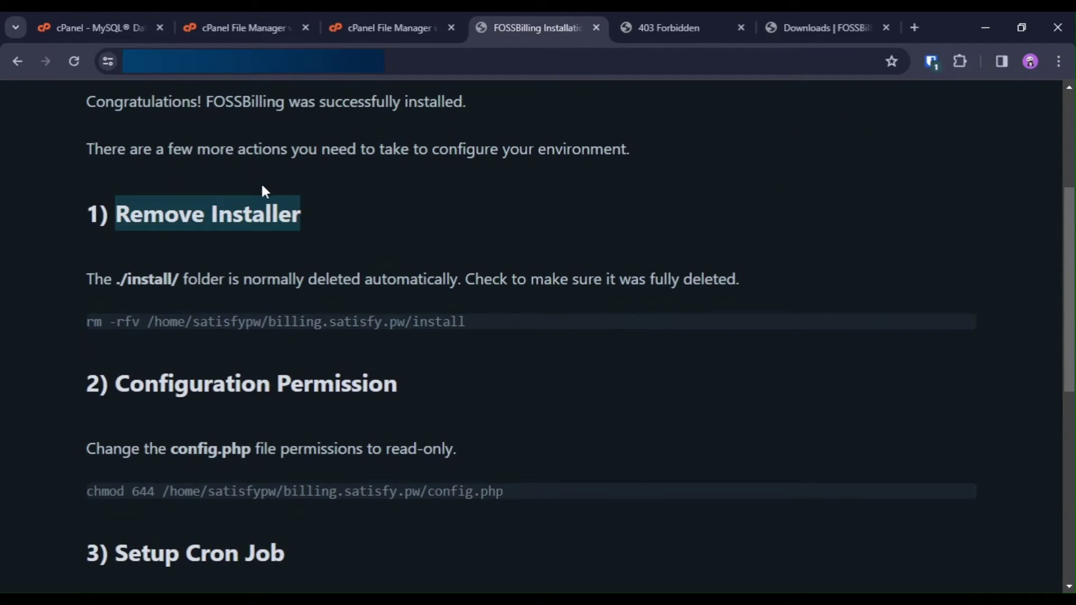
Refresh the billing site's file listing and delete the install folder.
left_click(261, 61)
left_click(248, 26)
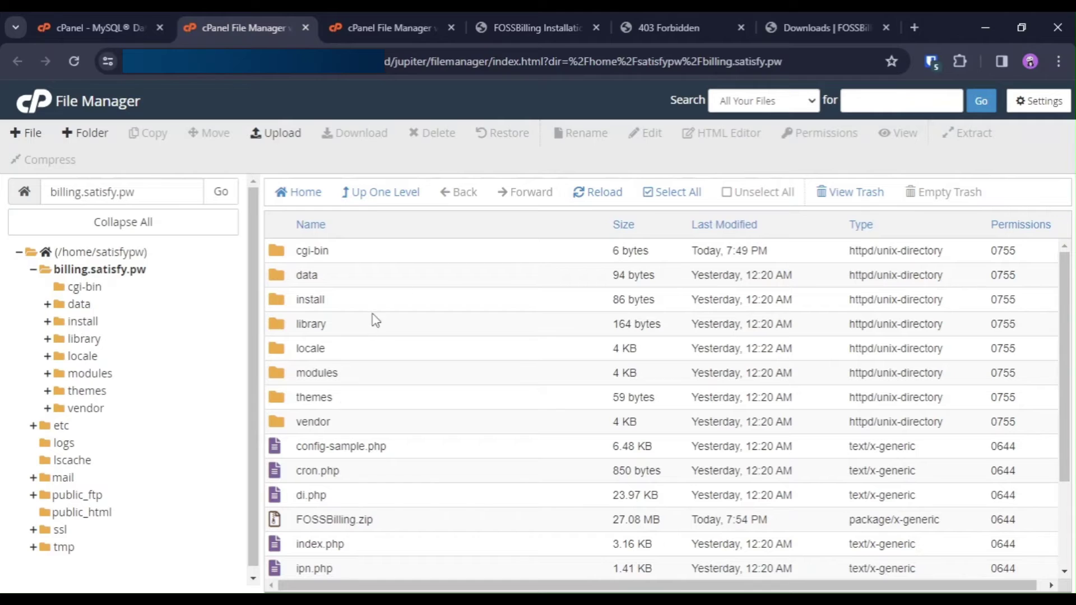
left_click(583, 198)
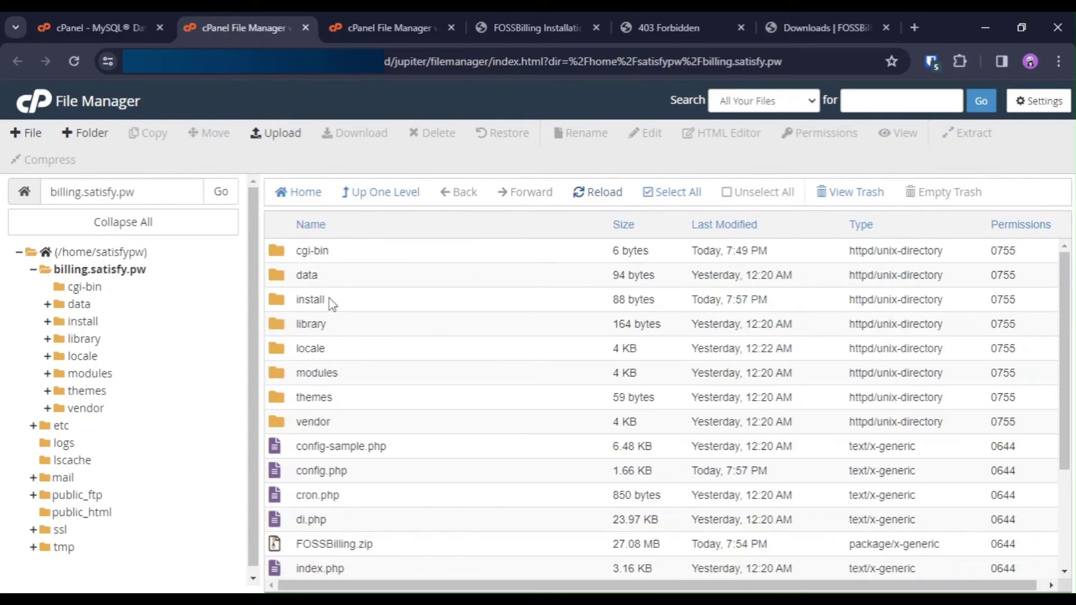
left_click(330, 302)
right_click(331, 301)
left_click(406, 409)
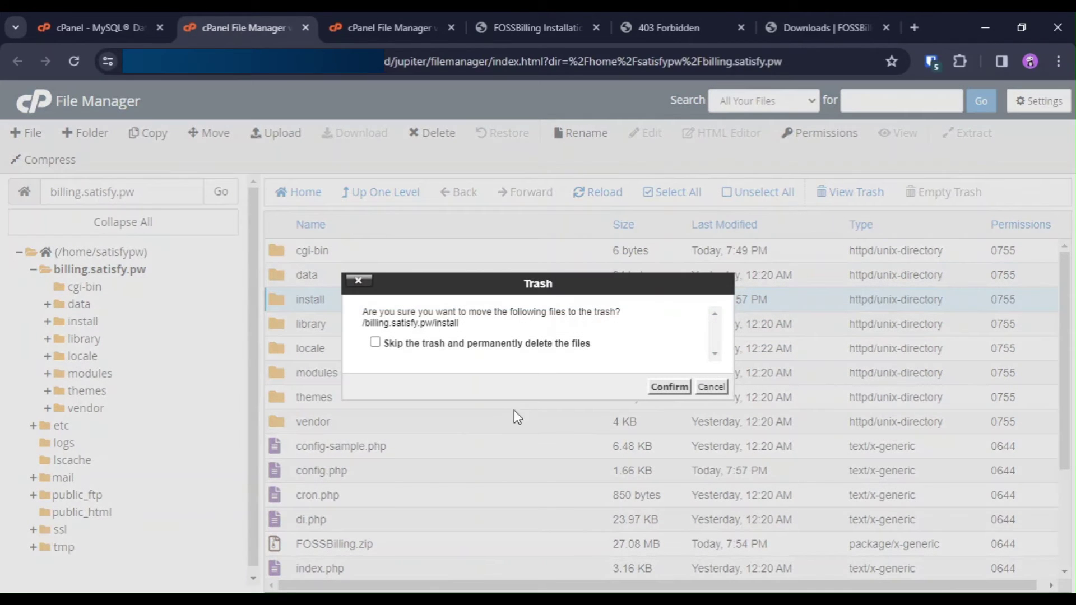
left_click(668, 387)
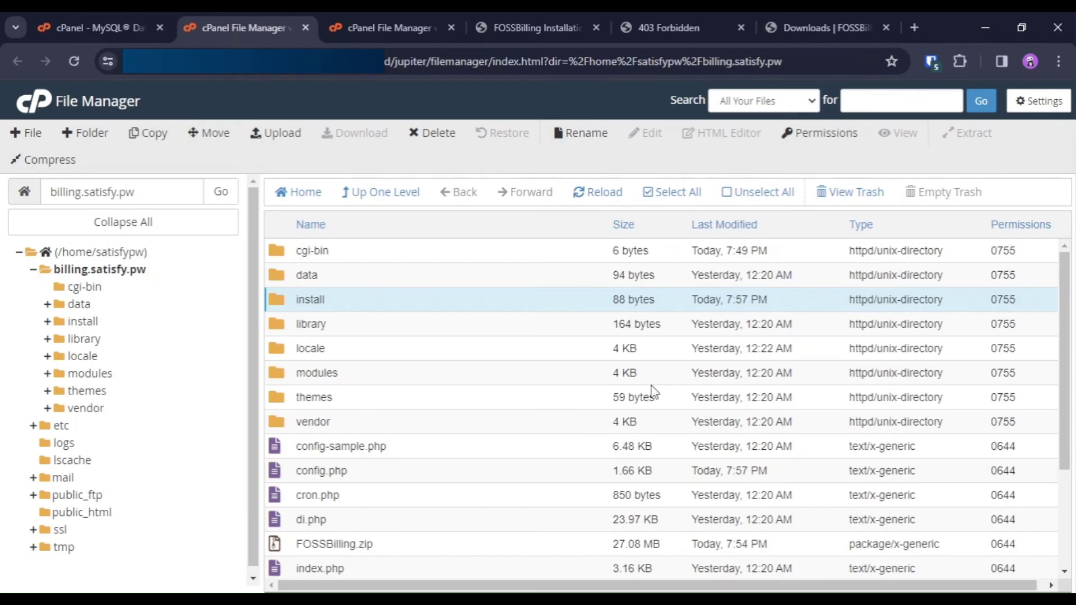
Read the Configuration Permission step, noting config.php and the 644 value.
left_click(530, 27)
scroll(399, 217, "down", 2)
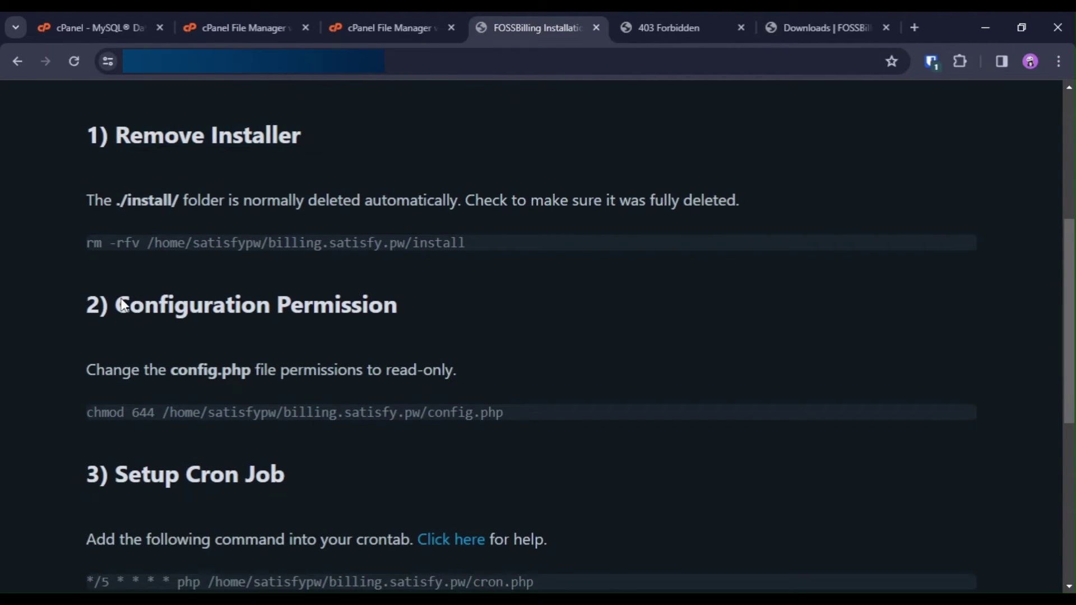
left_click_drag(115, 304, 392, 299)
left_click(232, 369)
left_click_drag(172, 370, 244, 371)
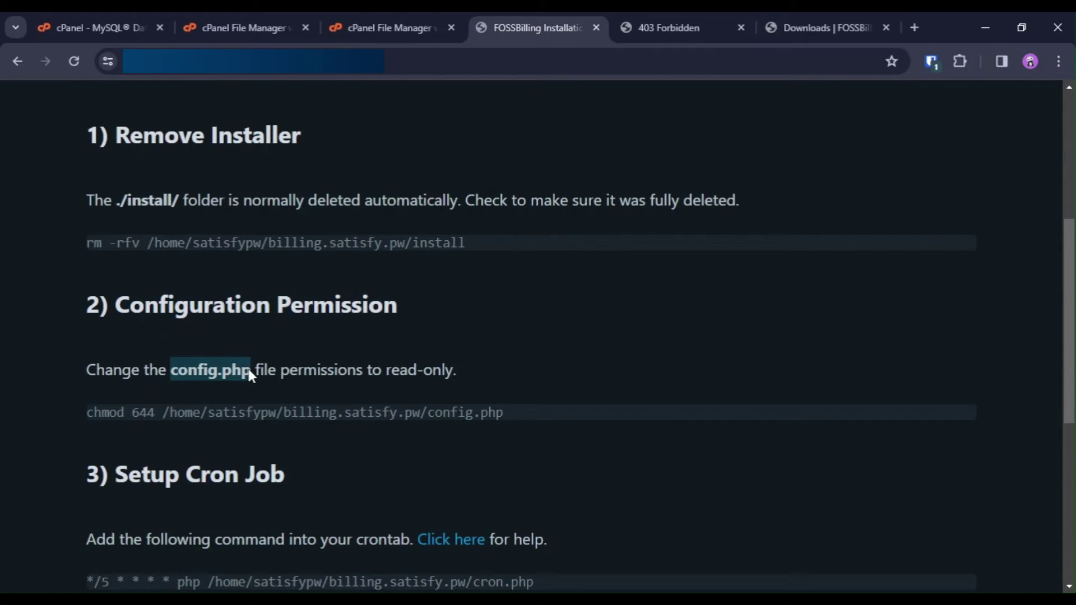
left_click(133, 412)
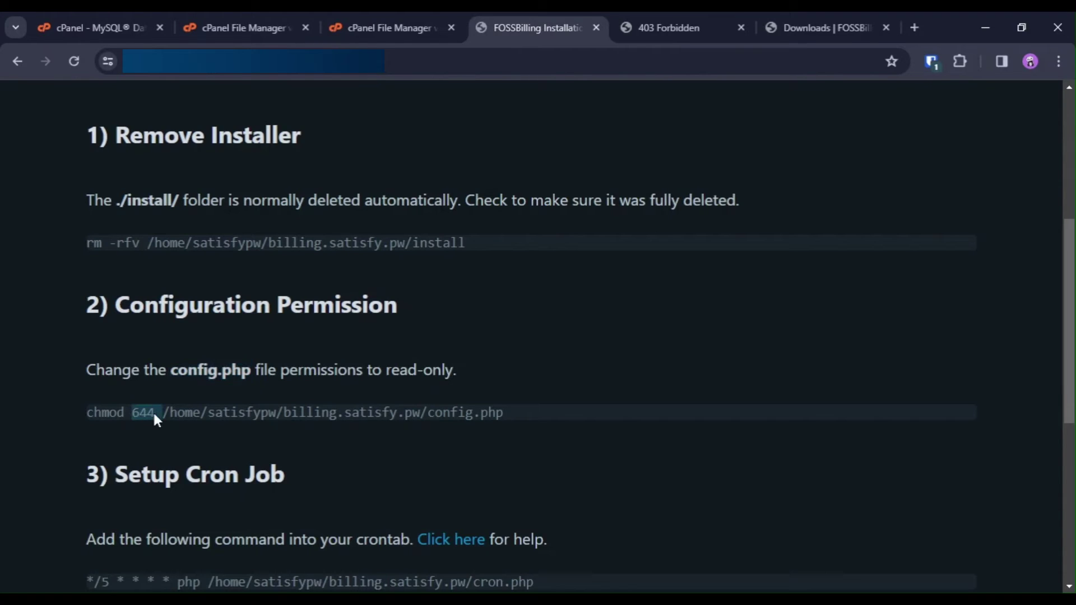
Apply 644 permissions to config.php in File Manager.
left_click(234, 26)
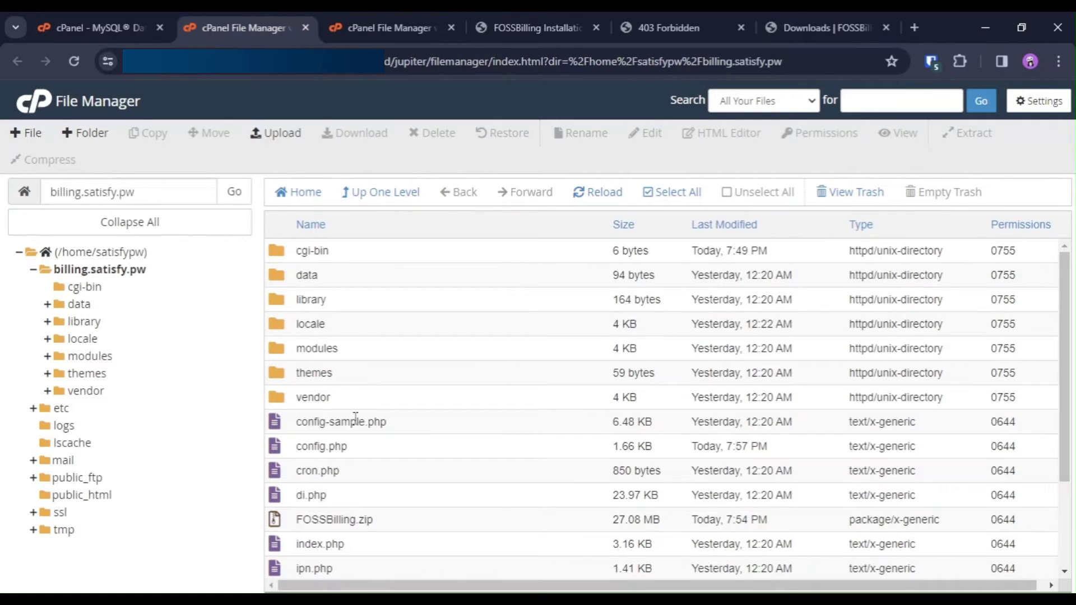
scroll(389, 386, "down", 2)
left_click(391, 368)
right_click(392, 367)
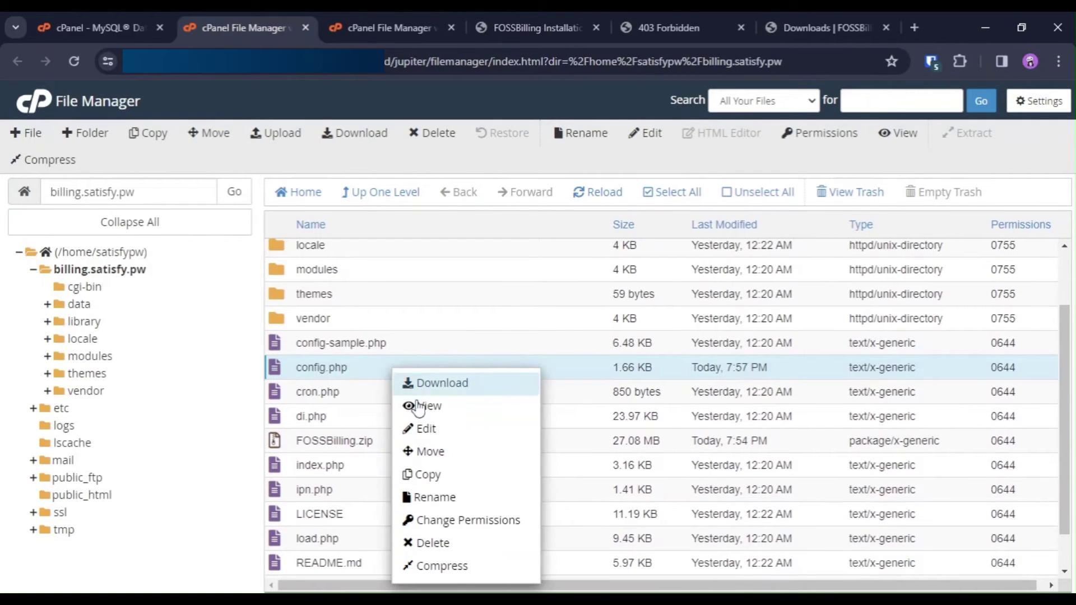
left_click(443, 521)
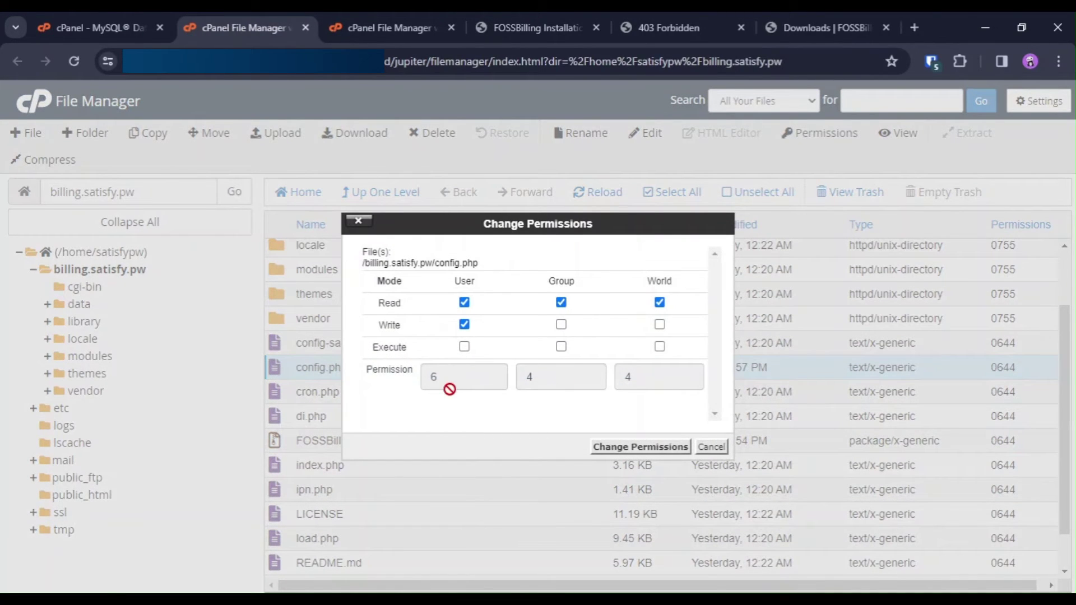
left_click(640, 447)
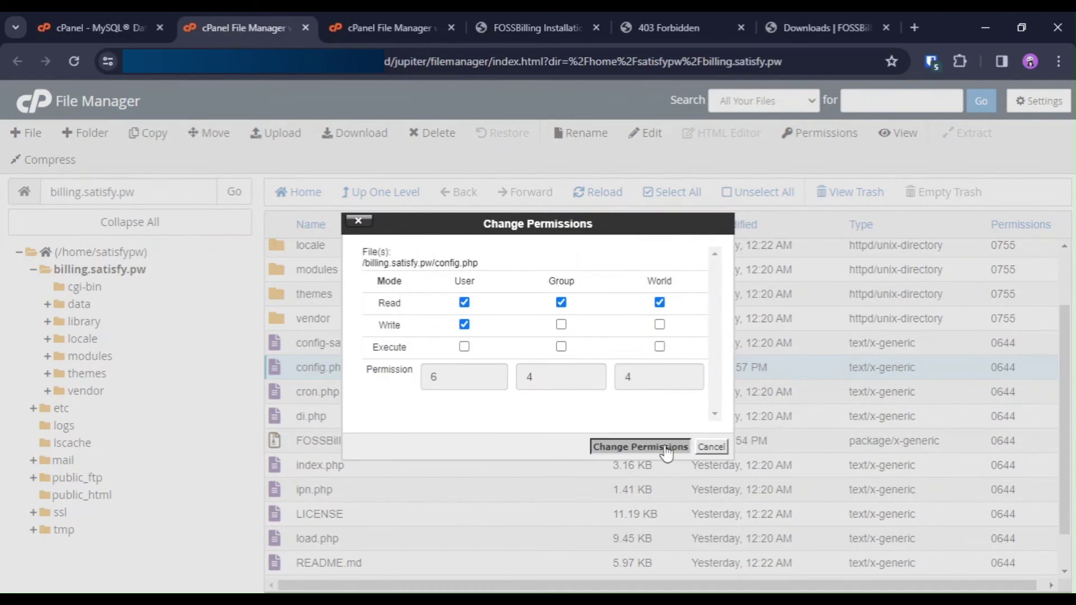
Review the installer's Setup Cron Job instructions on the completion page.
left_click(538, 27)
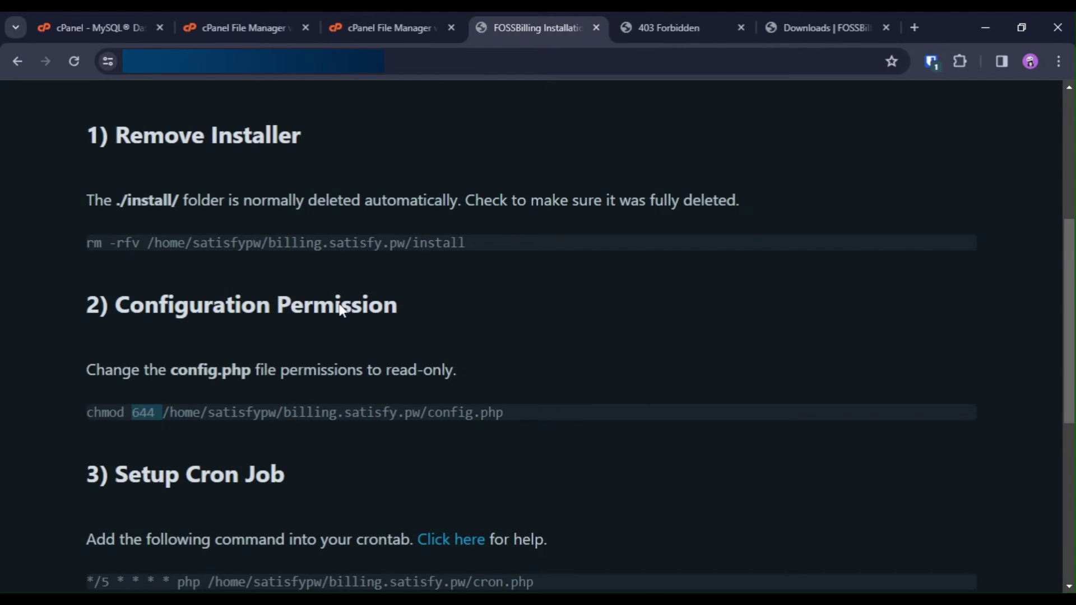
scroll(341, 309, "down", 2)
scroll(317, 335, "down", 2)
scroll(275, 353, "down", 1)
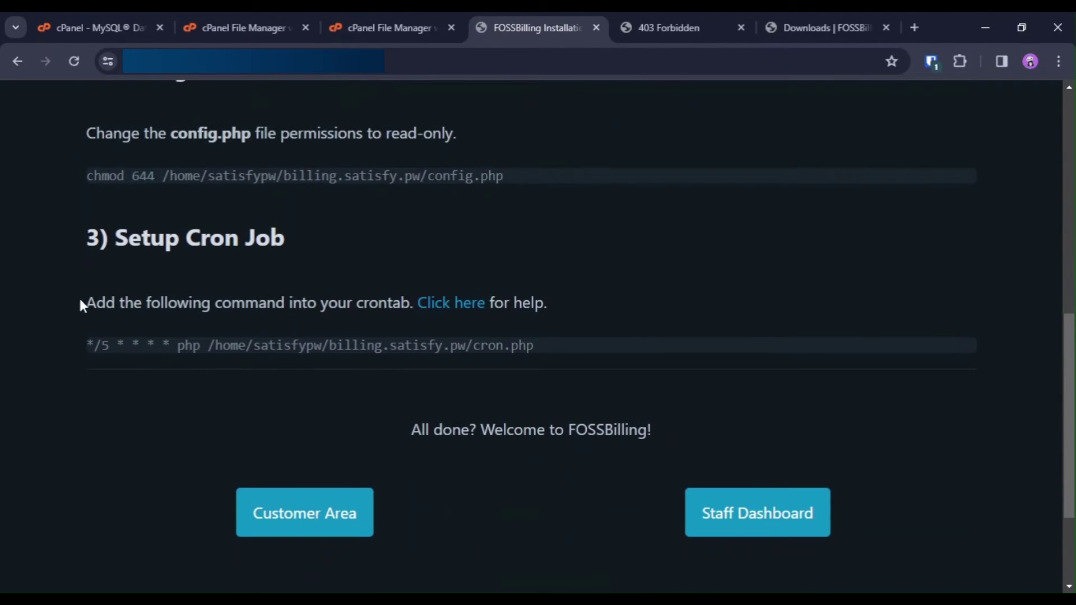
left_click_drag(78, 296, 526, 302)
left_click(101, 244)
left_click_drag(101, 244, 298, 238)
left_click(298, 239)
Open cPanel Cron Jobs and choose the every-five-minutes preset schedule.
left_click(92, 27)
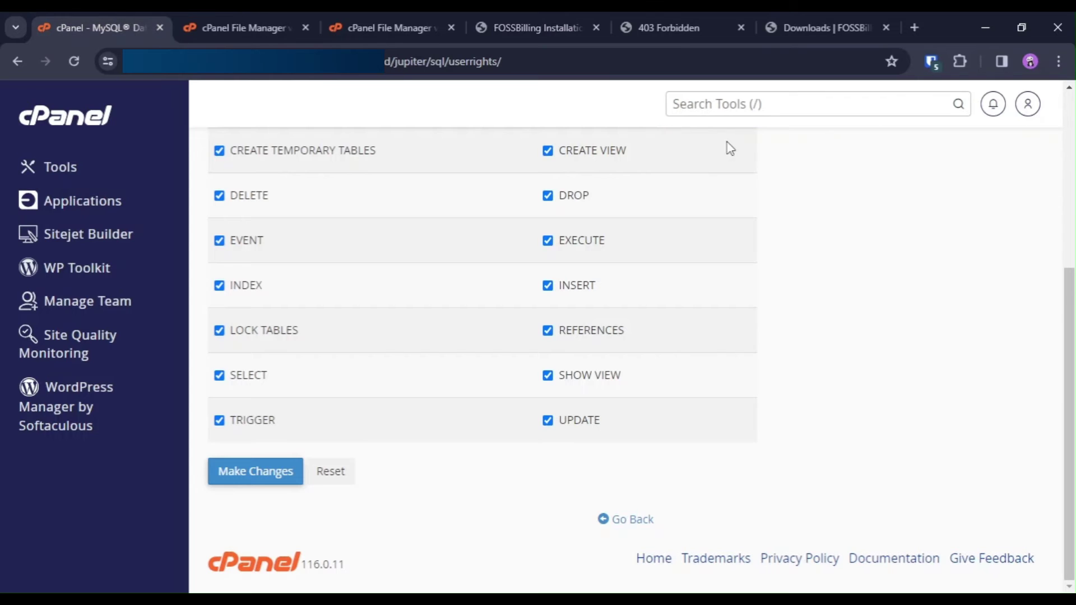
left_click(723, 104)
type("cron")
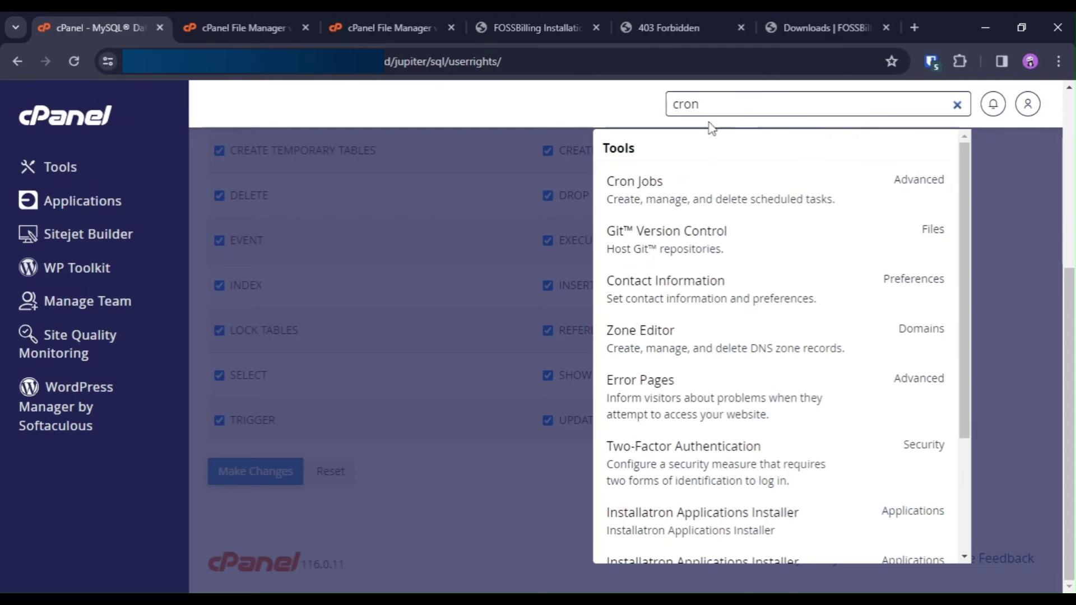
left_click(674, 187)
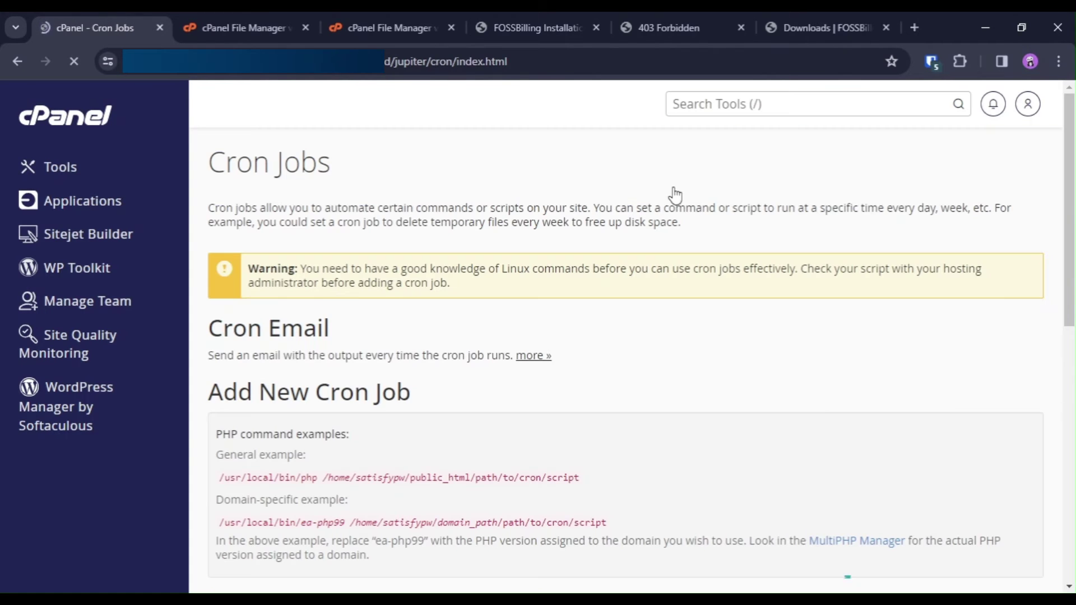
scroll(447, 260, "down", 5)
scroll(447, 260, "down", 3)
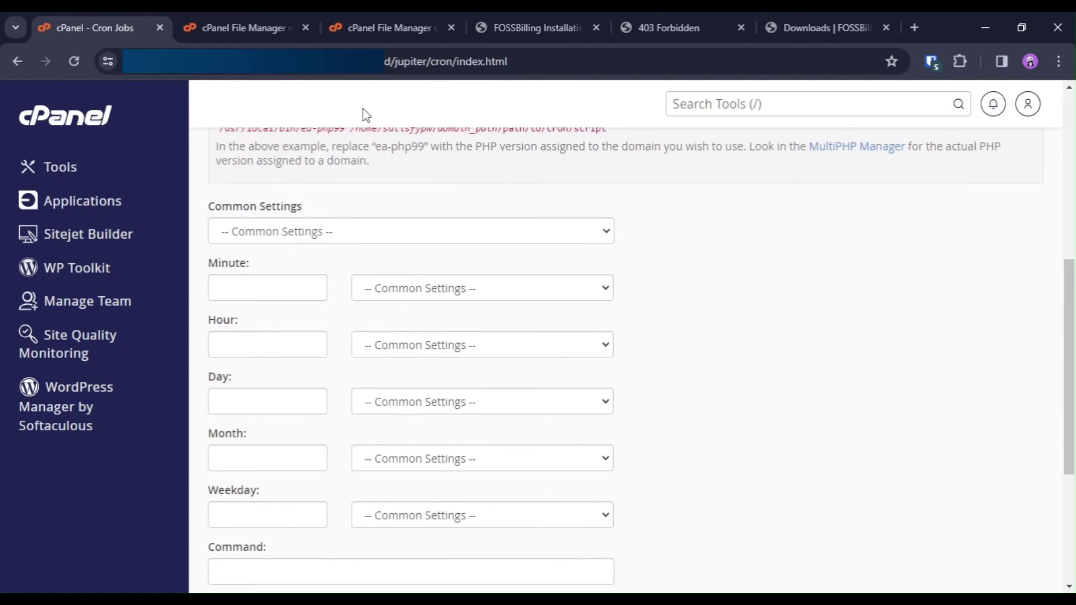
left_click(534, 28)
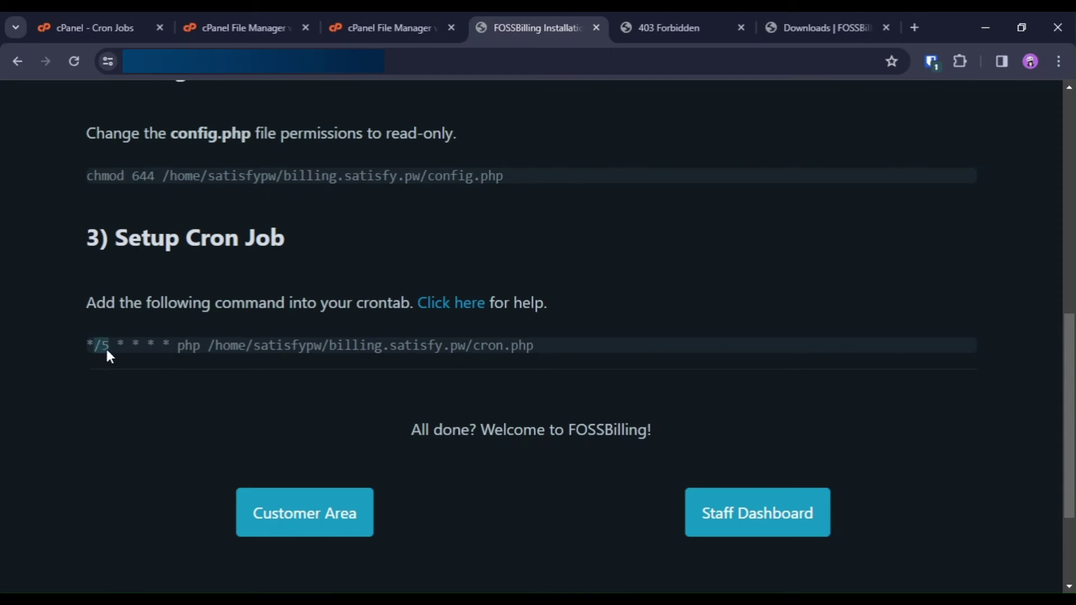
left_click(94, 28)
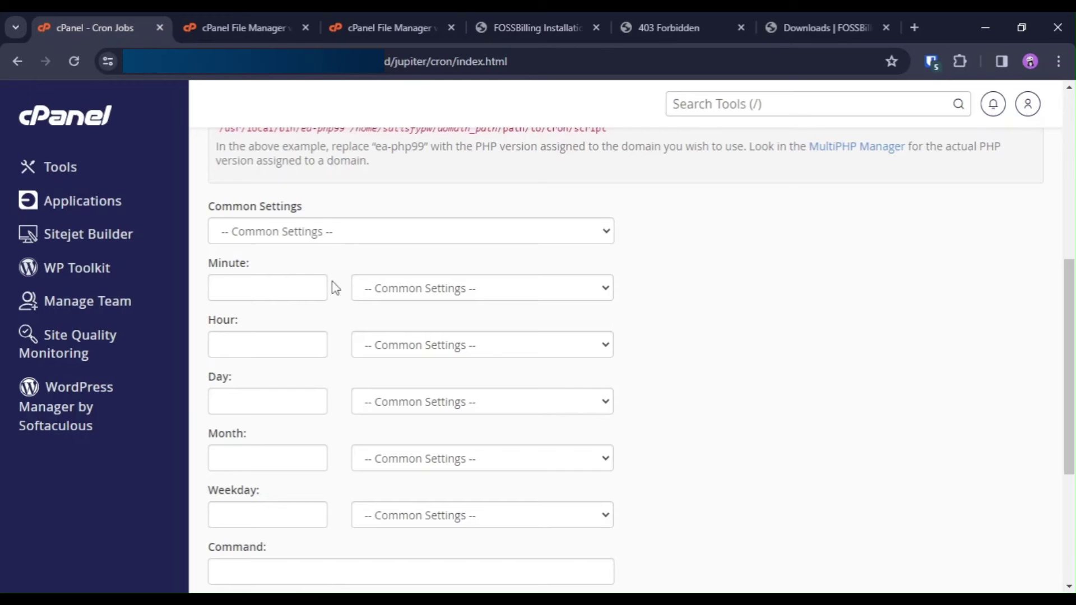
left_click(272, 236)
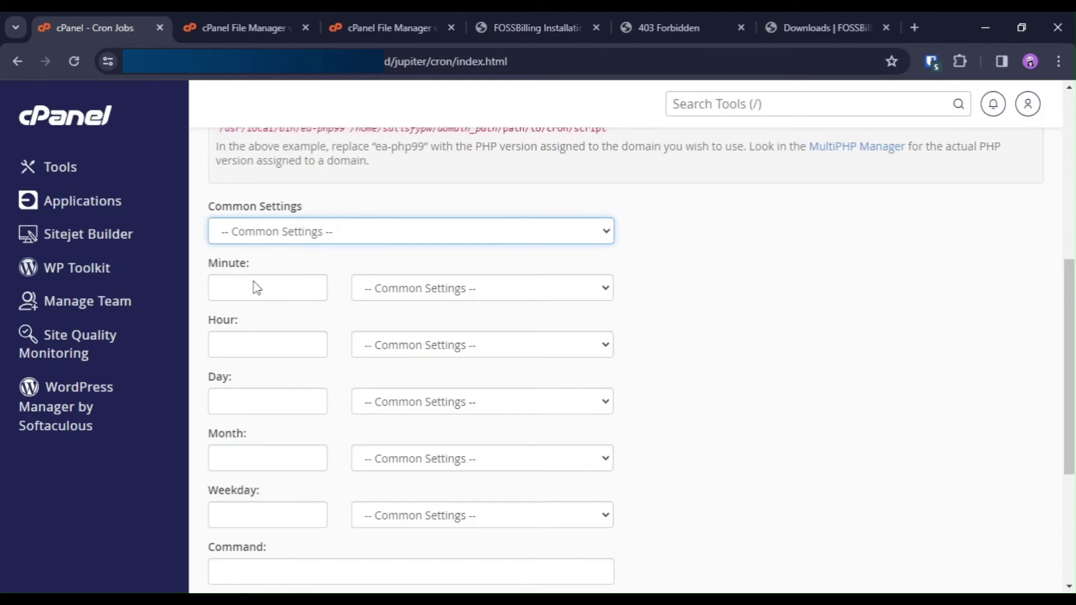
left_click(286, 288)
scroll(395, 337, "down", 5)
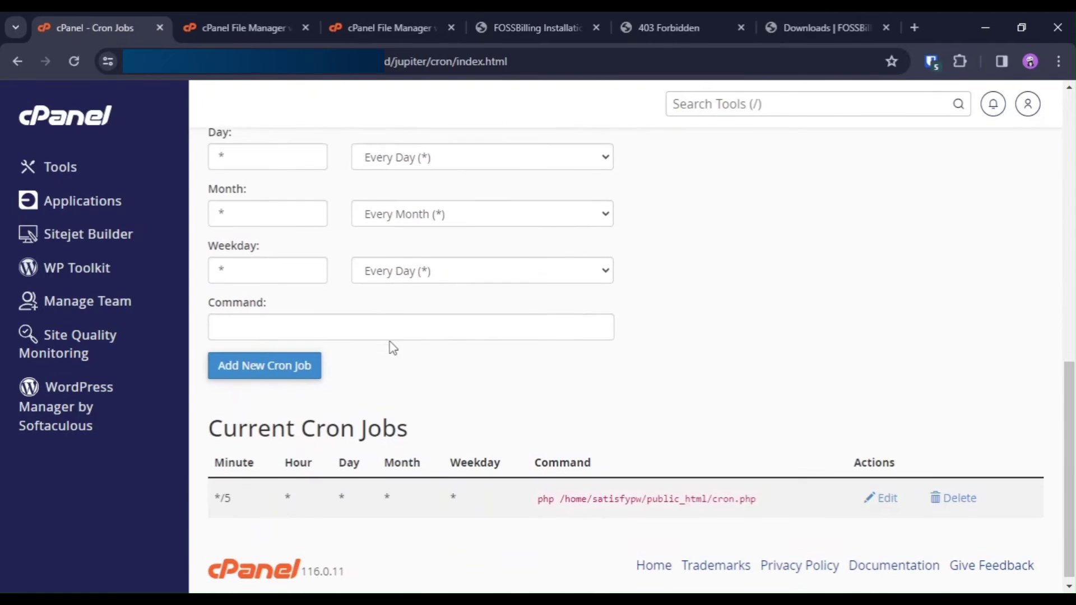
Copy the php cron.php command from the installer and add it as the cron job.
left_click(312, 321)
left_click(510, 38)
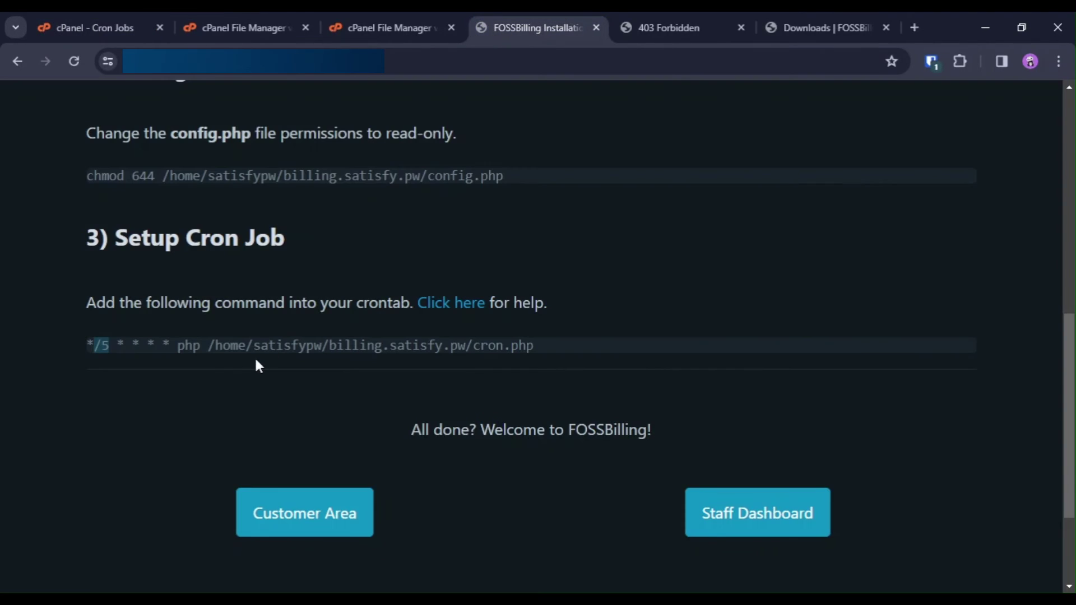
left_click(202, 368)
left_click_drag(178, 346, 535, 343)
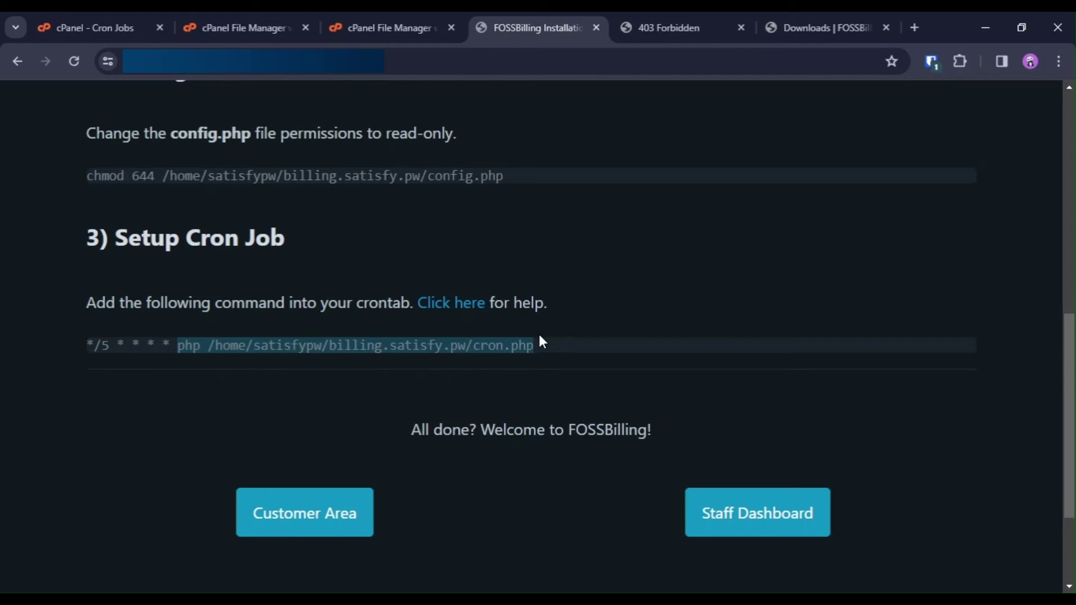
key("ctrl+c")
left_click(94, 28)
left_click(411, 320)
key("ctrl+v")
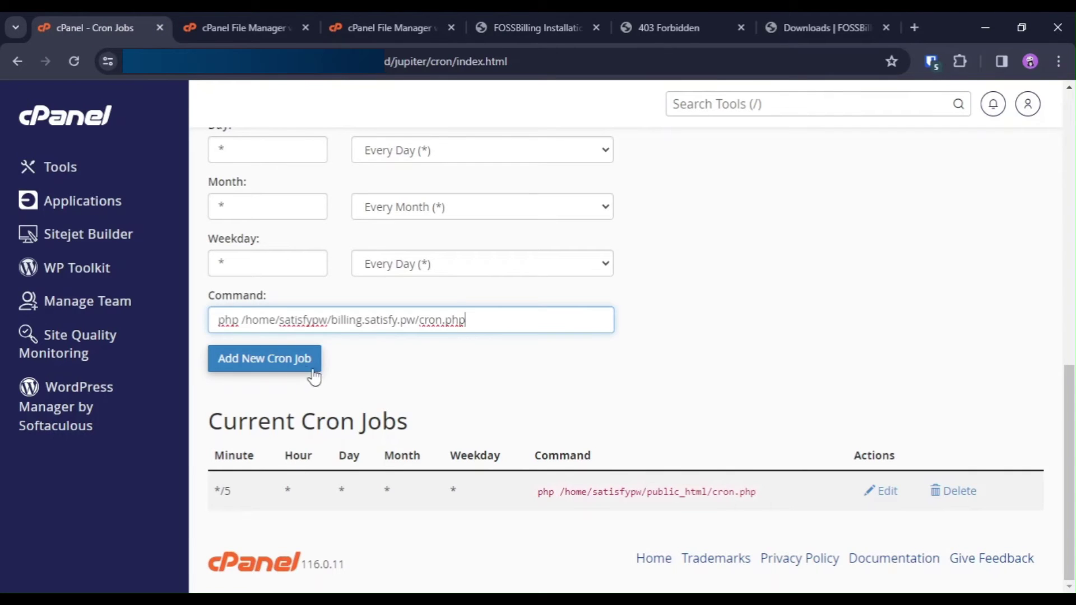
left_click(304, 370)
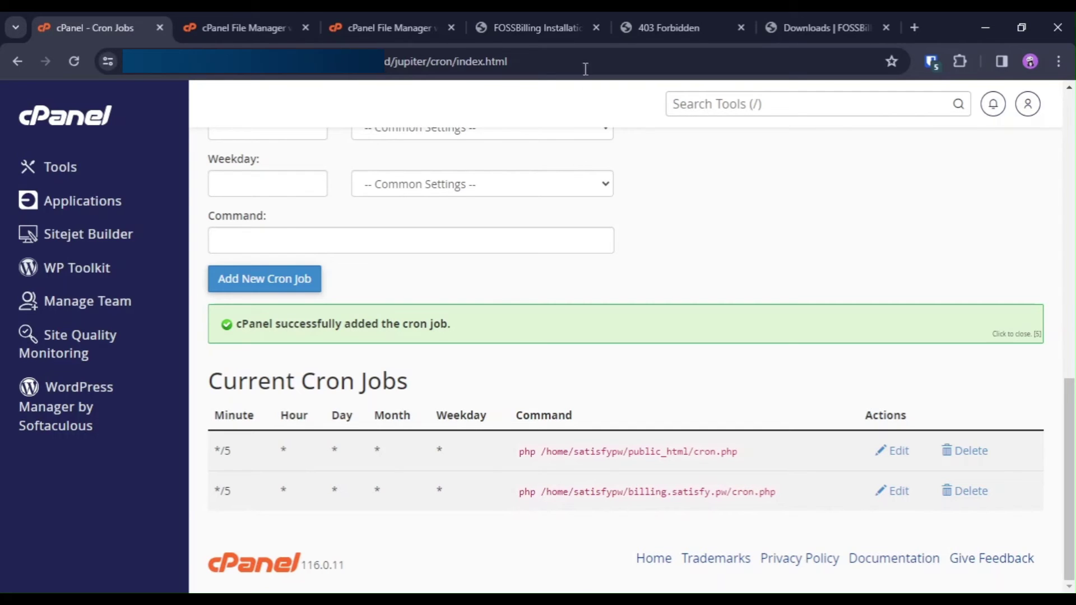
Check the billing site's cron entry in the job list, then return to the installer.
left_click_drag(202, 501, 679, 505)
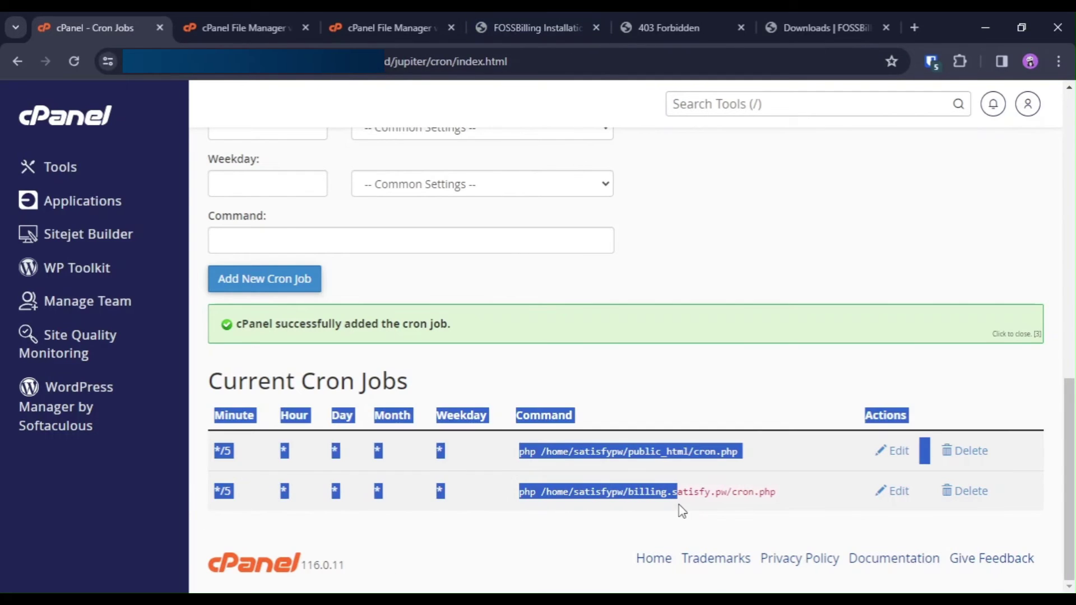
left_click(769, 505)
left_click_drag(777, 492, 520, 496)
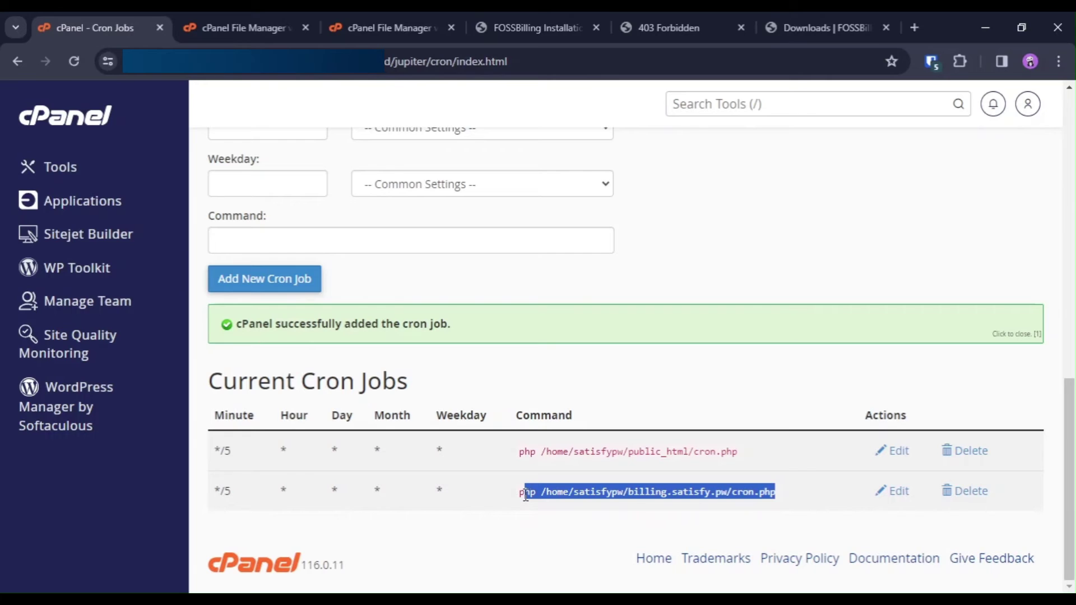
left_click(530, 28)
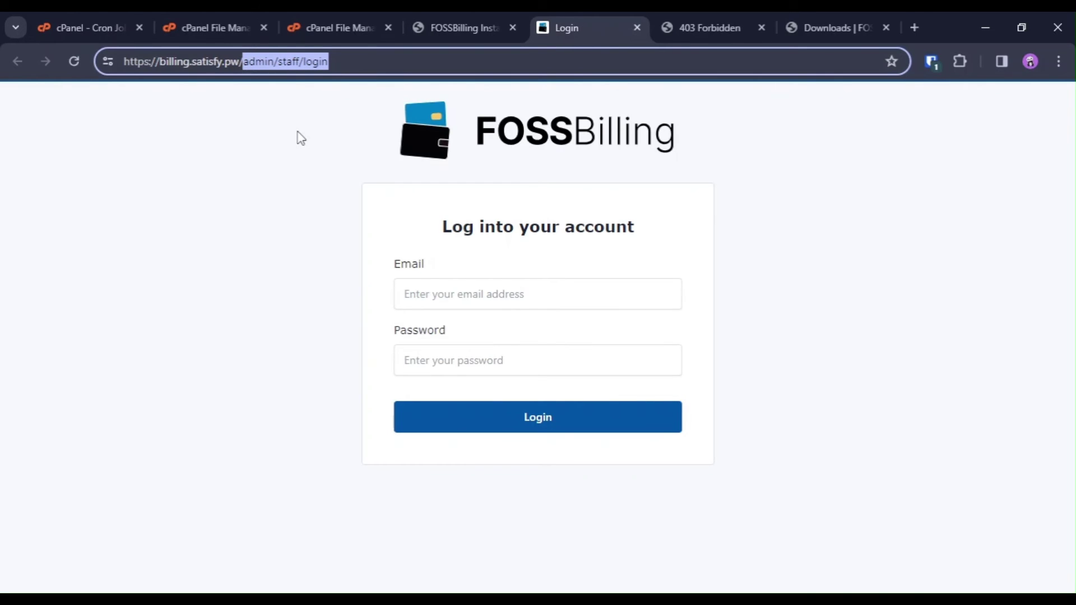
Log in as staff with the admin email and the pasted password.
left_click(401, 293)
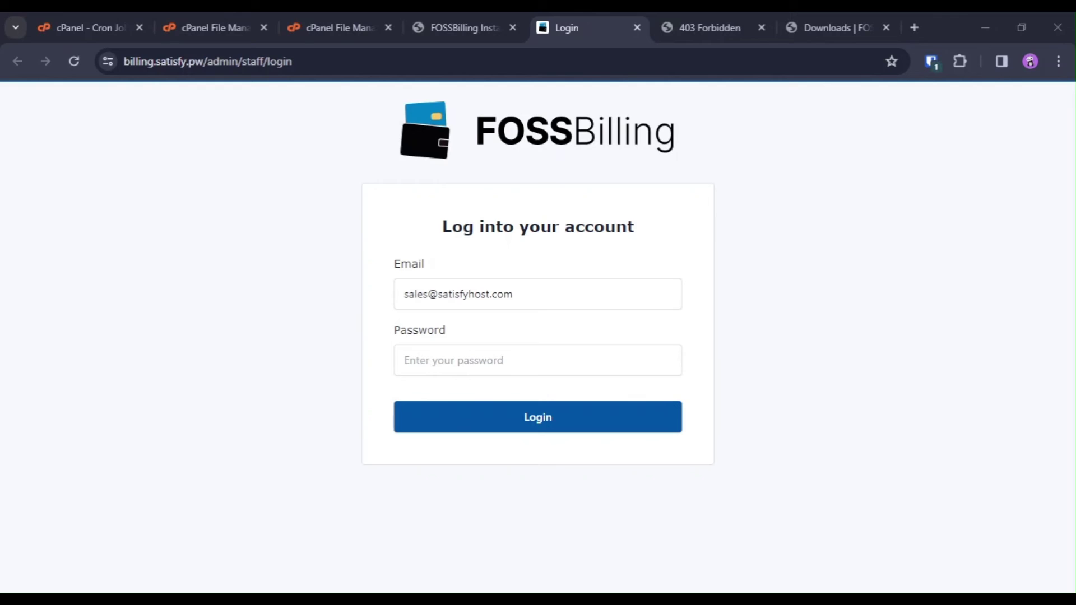
left_click(631, 360)
key("ctrl+v")
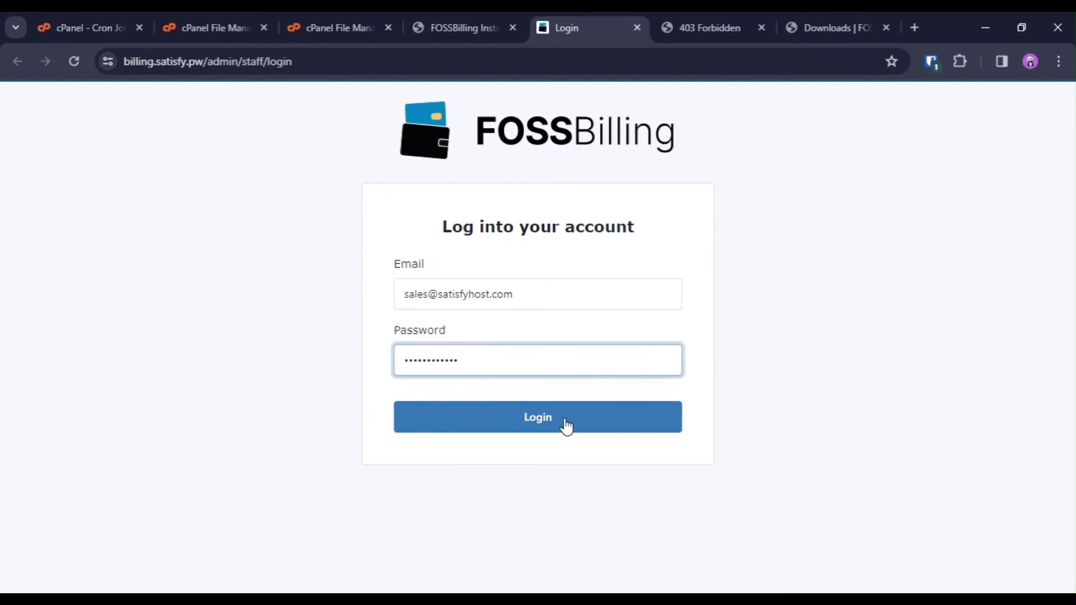
left_click(567, 421)
left_click(566, 421)
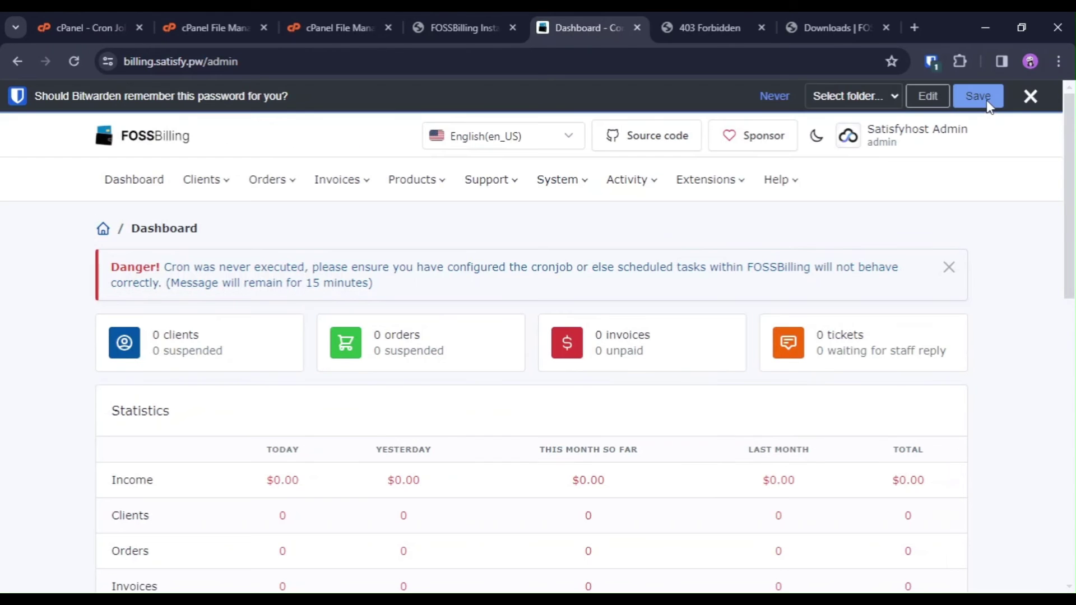
Dismiss the password-save prompt and save the cron settings from the warning link.
left_click(978, 96)
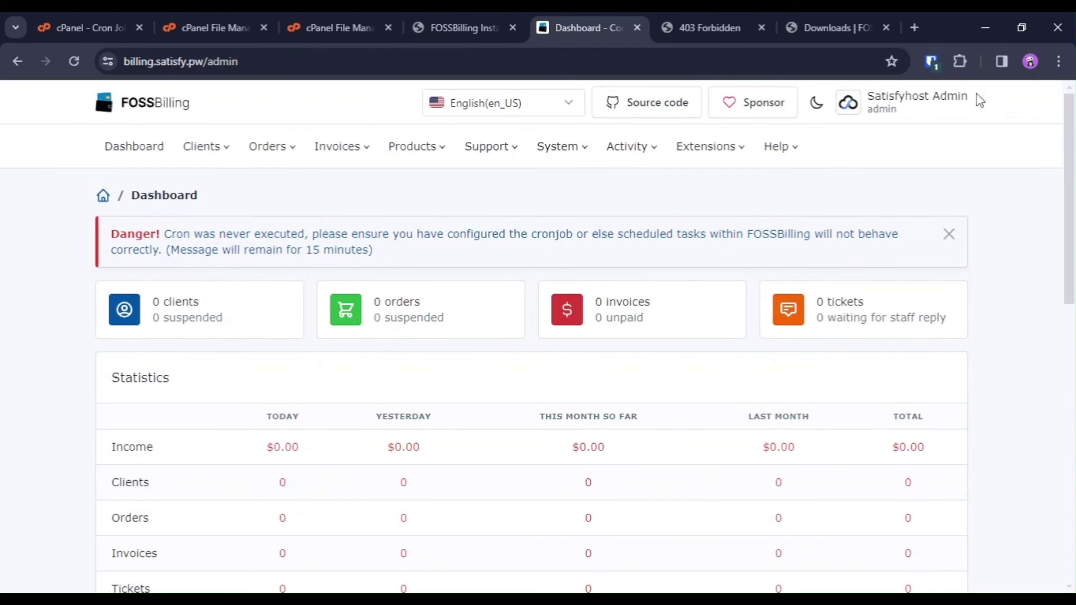
left_click(229, 242)
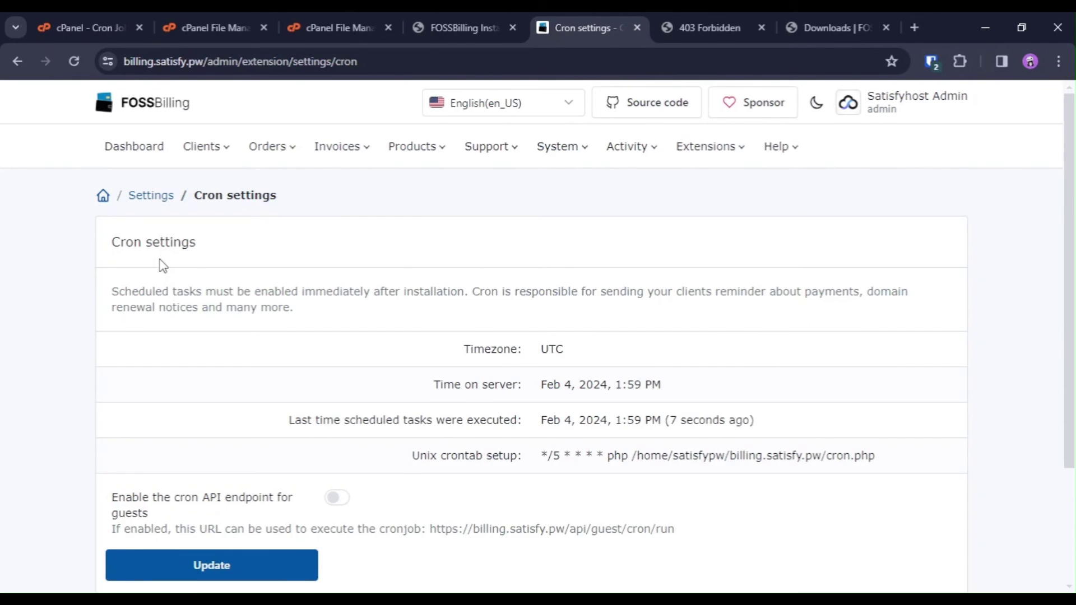
scroll(162, 266, "down", 1)
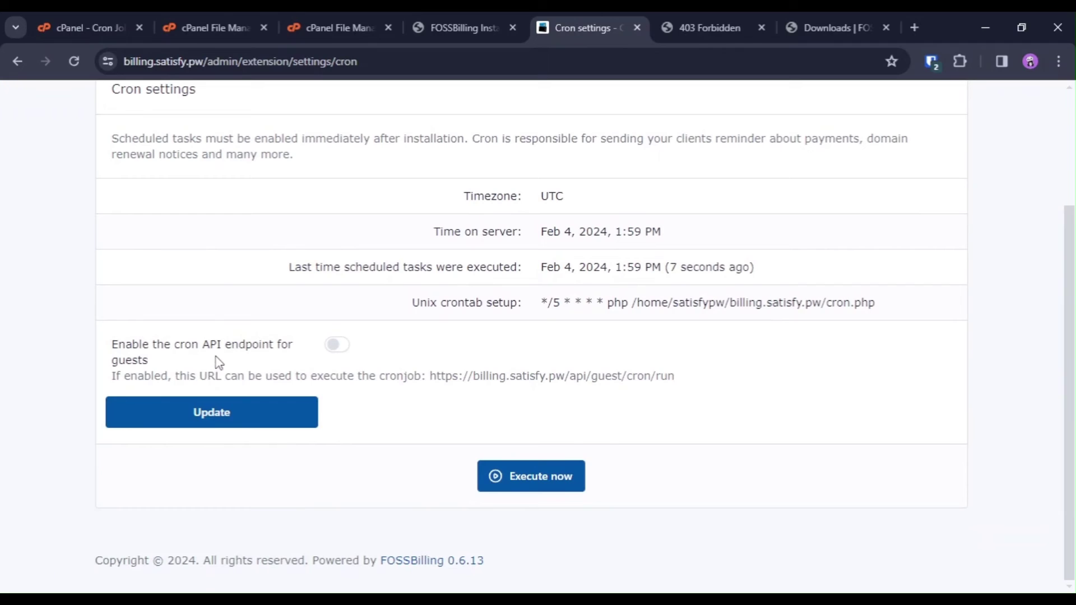
left_click(252, 412)
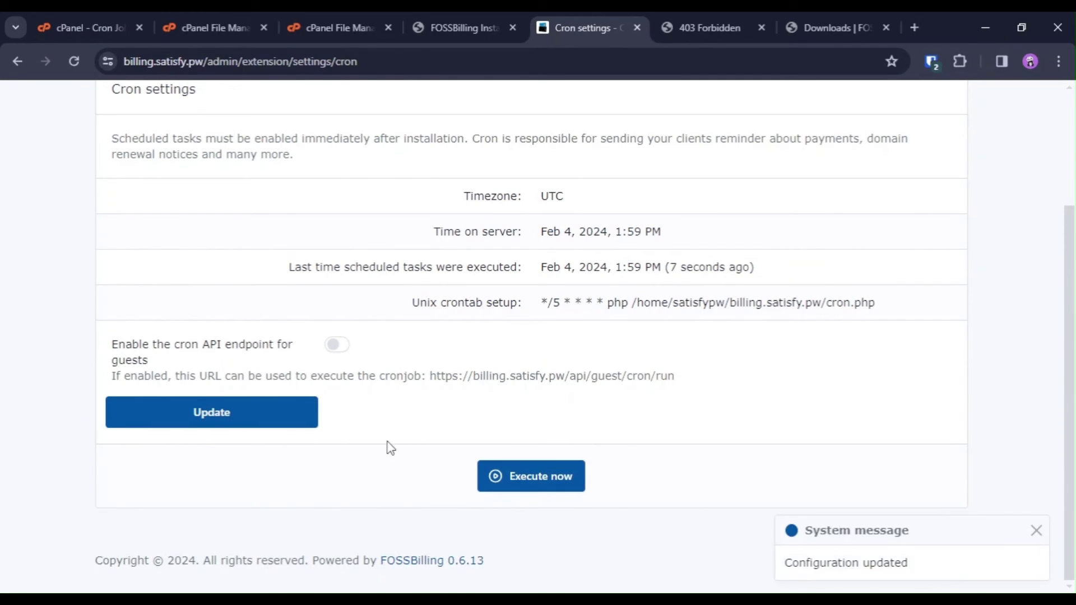
Run Execute now twice until the Cron executed notice appears.
left_click(528, 476)
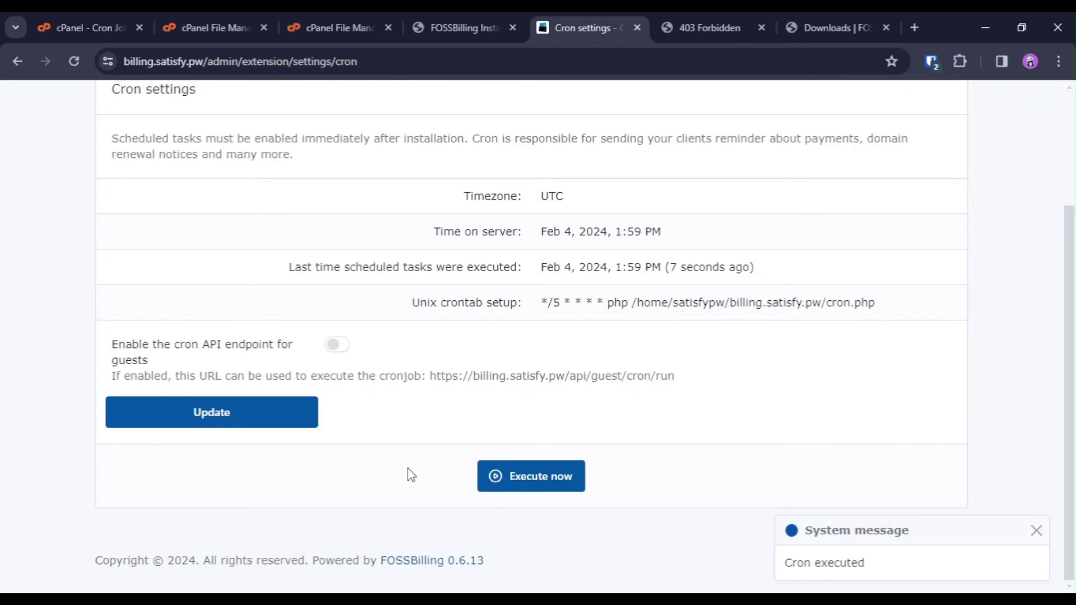
scroll(412, 475, "up", 3)
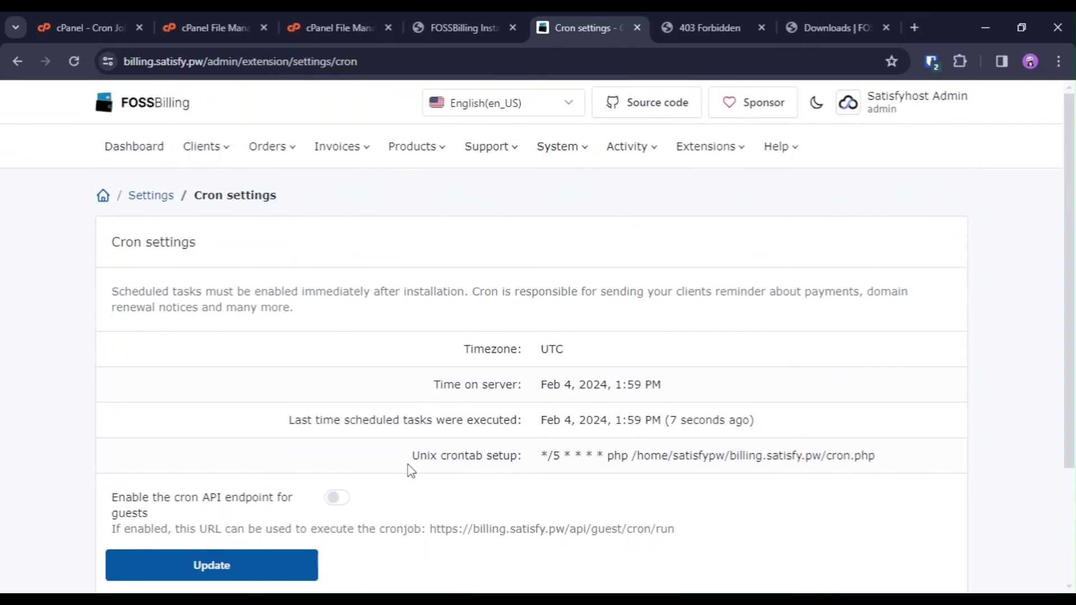
scroll(412, 471, "down", 3)
scroll(412, 471, "down", 1)
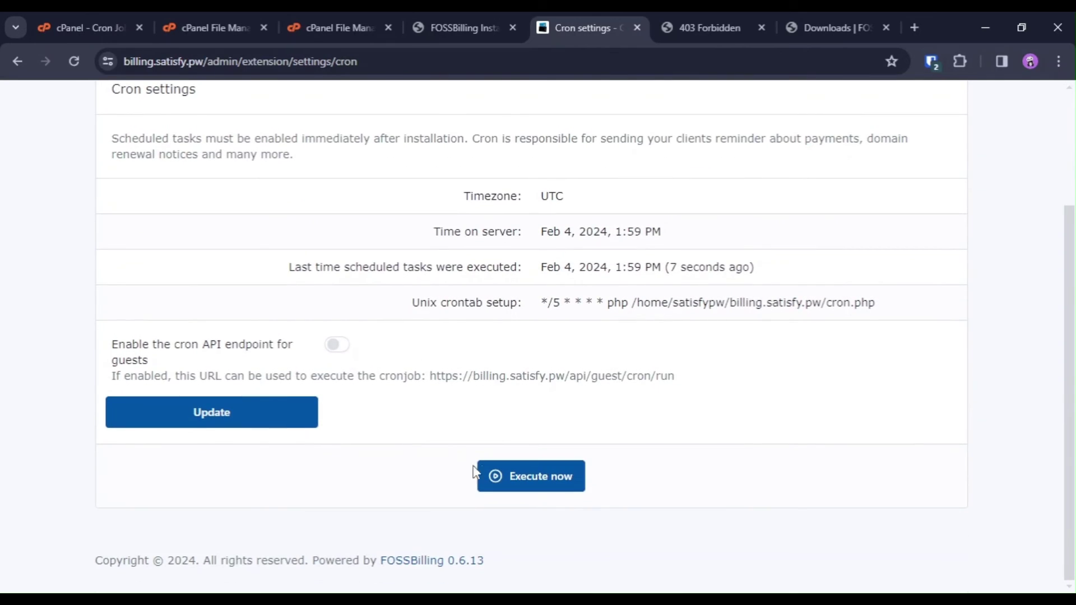
left_click(530, 477)
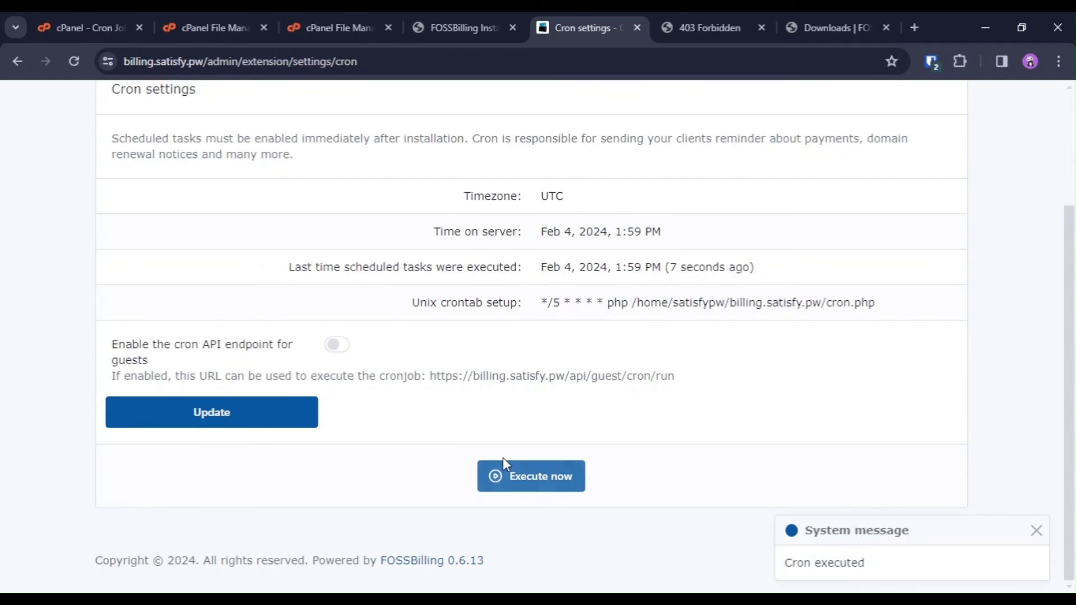
double_click(837, 563)
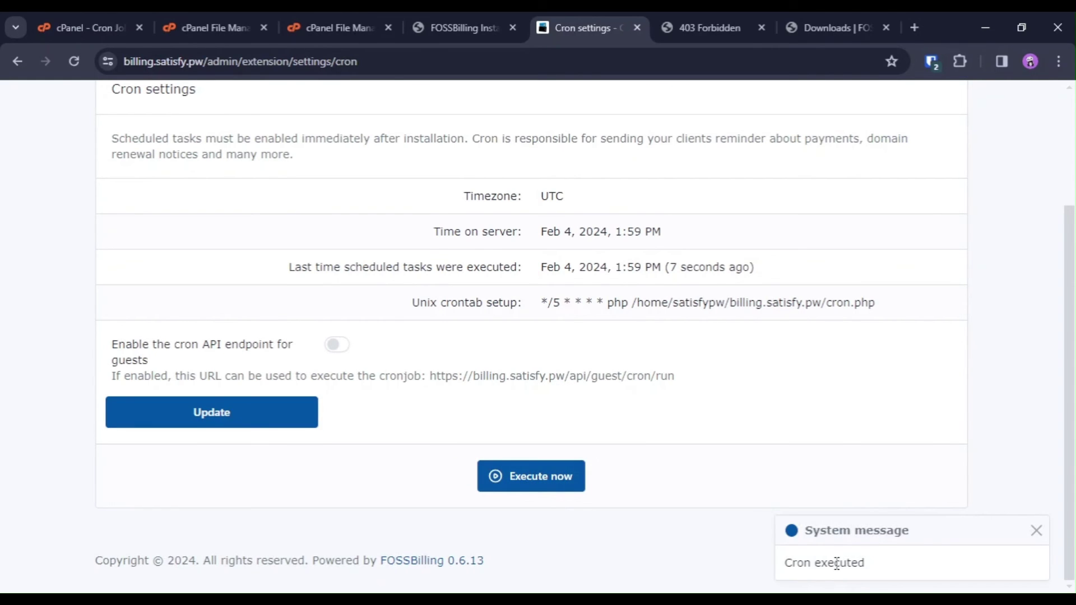
left_click(745, 508)
scroll(421, 336, "up", 5)
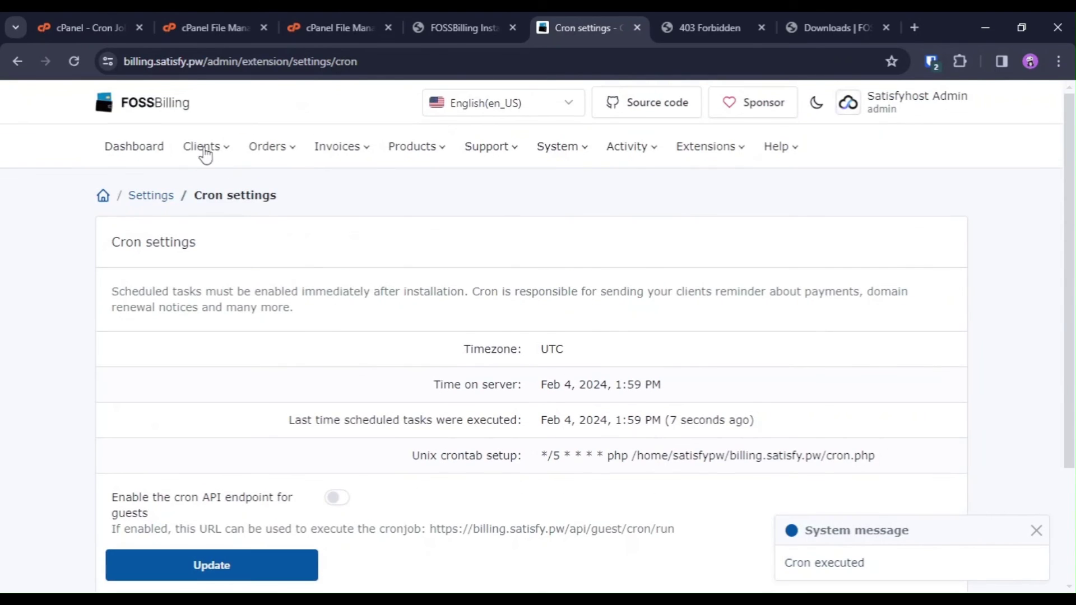
Go back to the admin dashboard and select its web address.
left_click(134, 147)
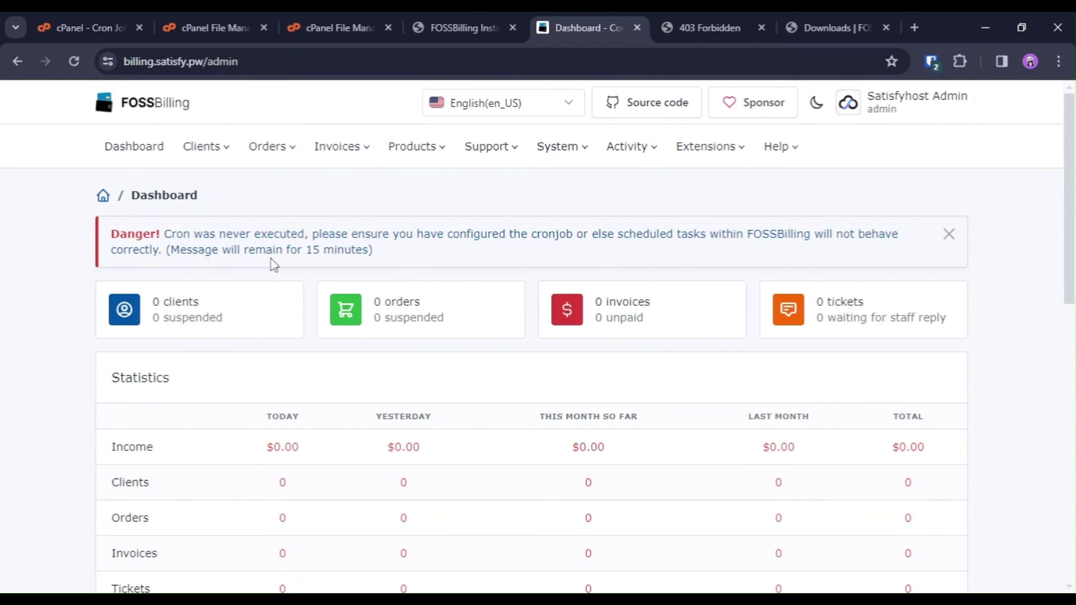
left_click_drag(375, 252, 173, 252)
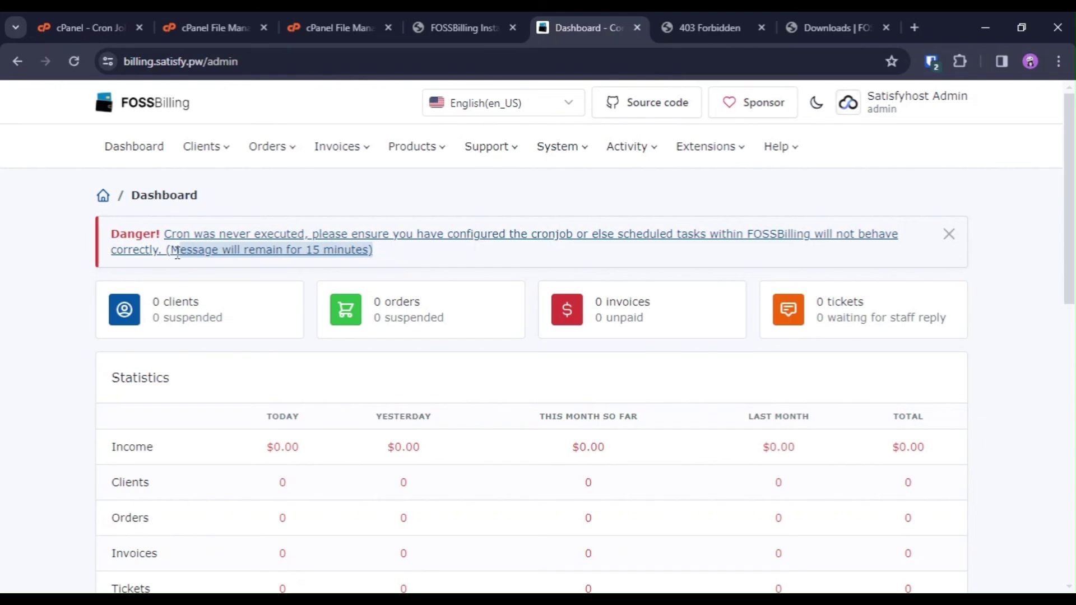
left_click(204, 61)
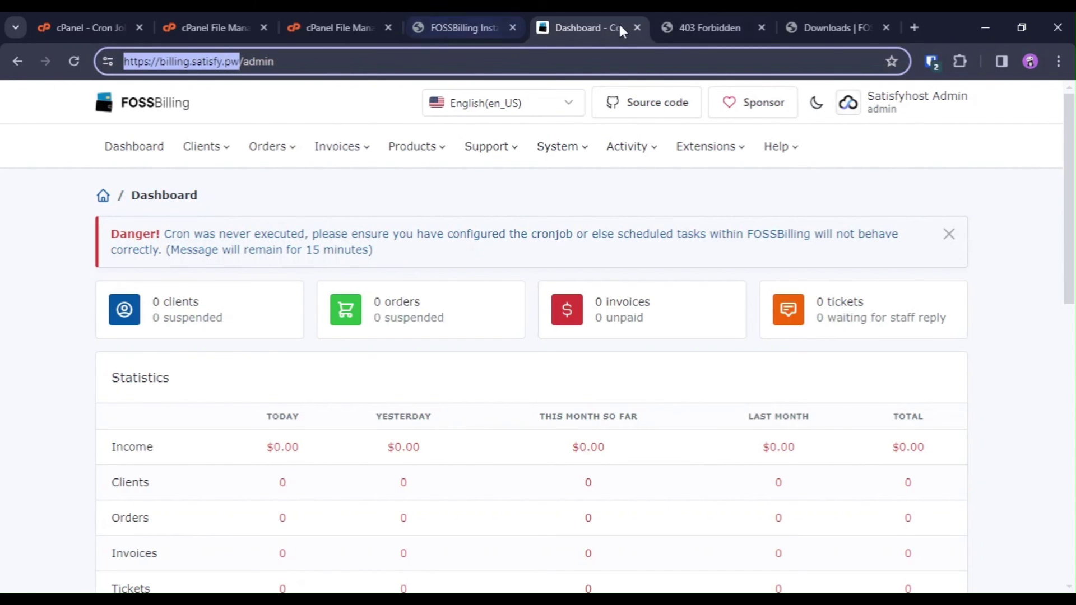
left_click(698, 27)
left_click(513, 61)
type("https://billing.satisfy.pw/")
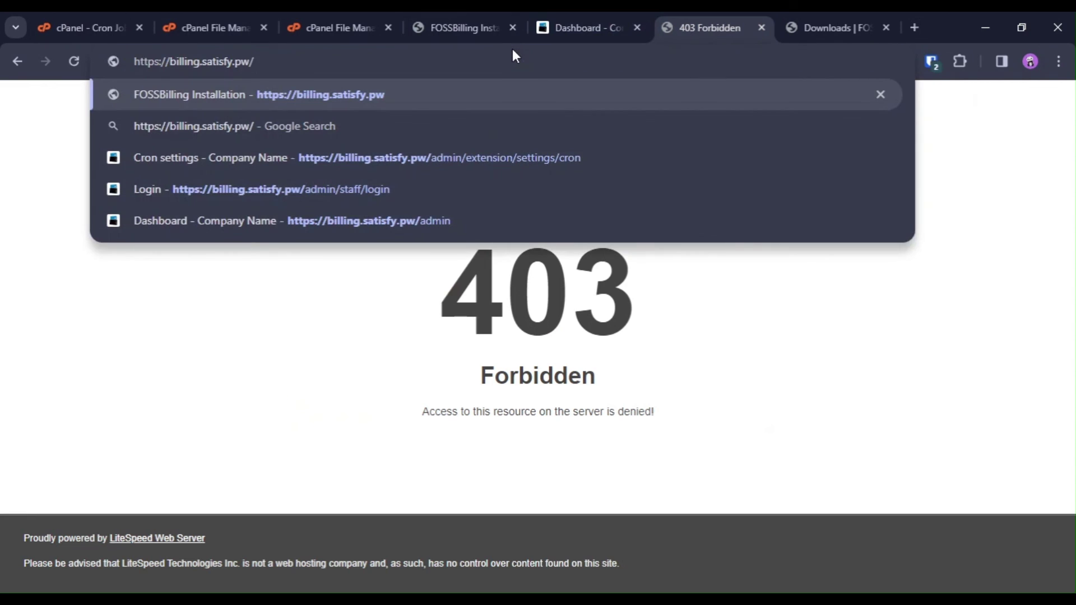
key("Return")
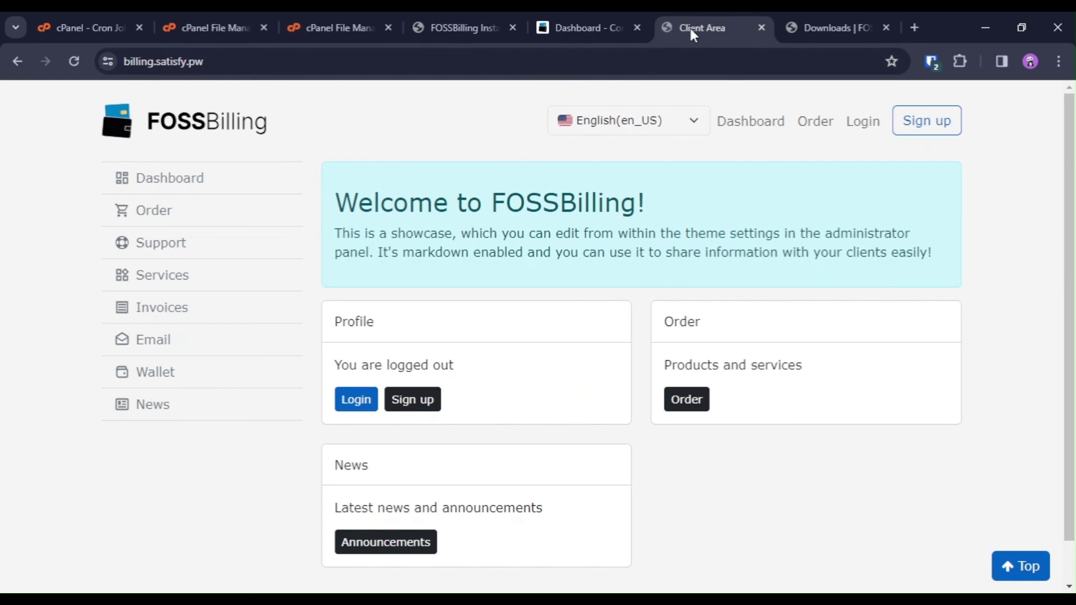
scroll(556, 328, "down", 1)
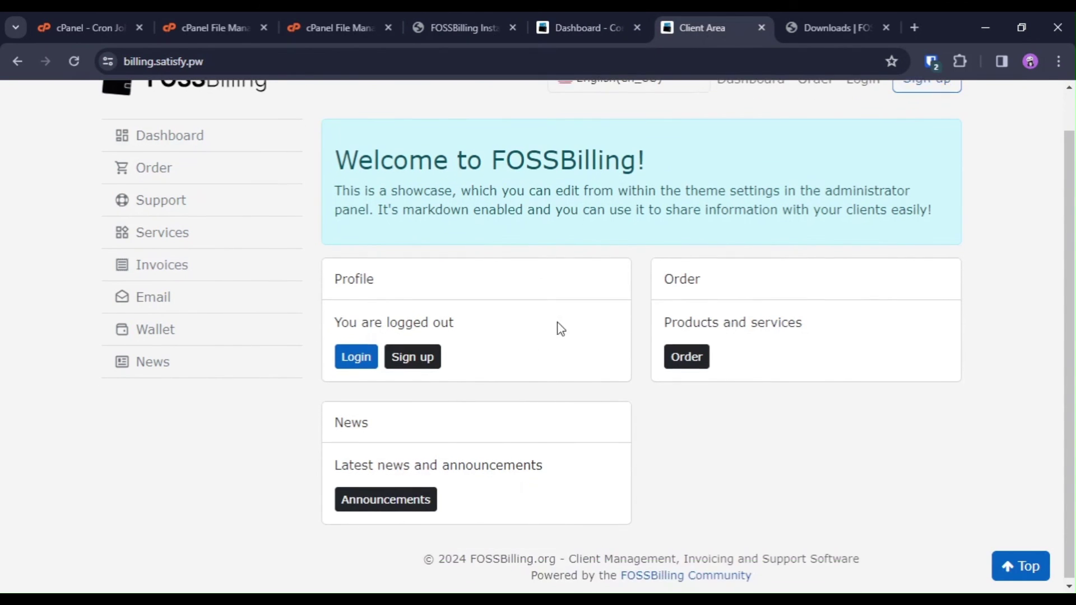
scroll(556, 328, "up", 1)
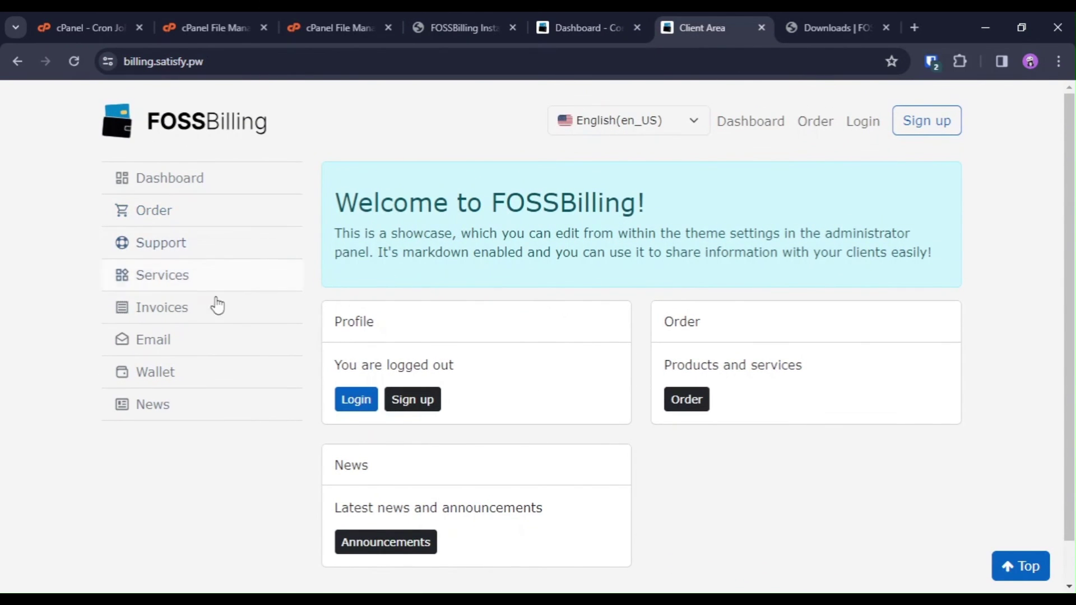
Visit the client login, sign-up and password reset pages.
left_click(356, 400)
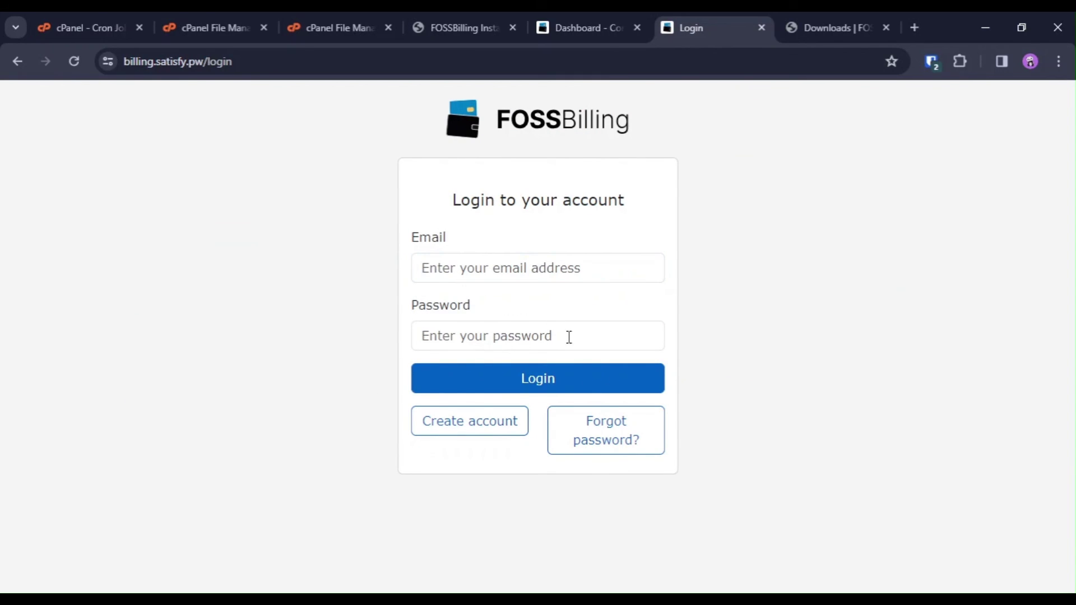
left_click(479, 425)
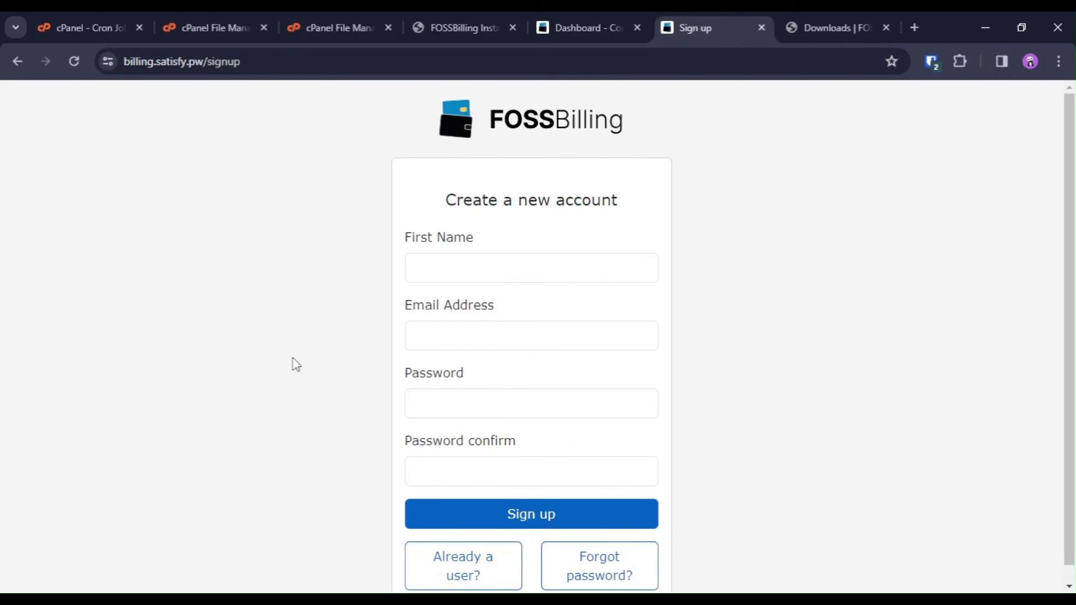
scroll(295, 362, "down", 1)
left_click(451, 248)
left_click(454, 318)
left_click(448, 386)
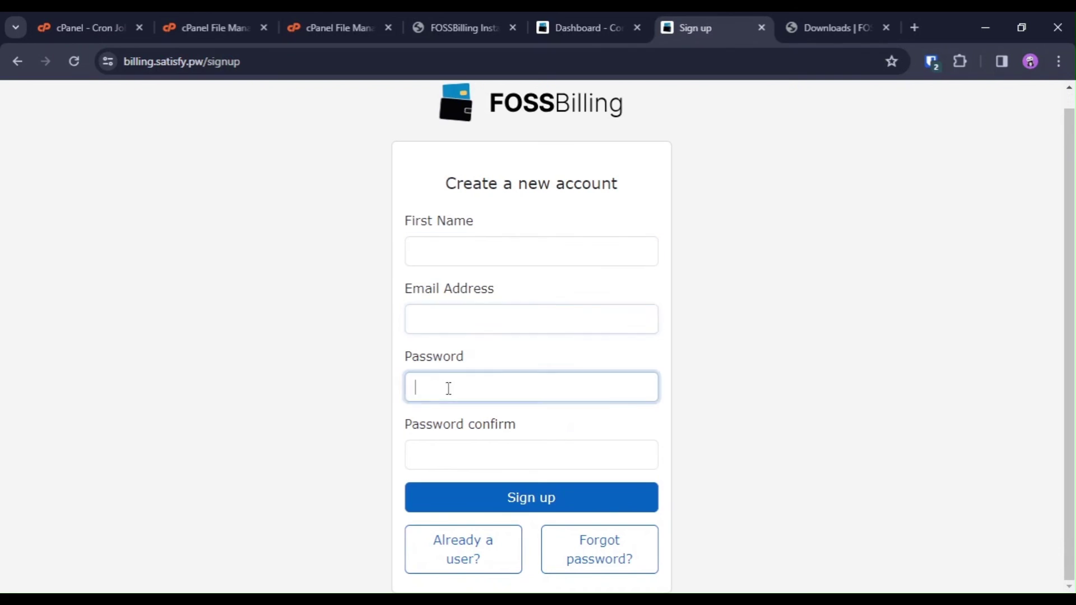
left_click(448, 454)
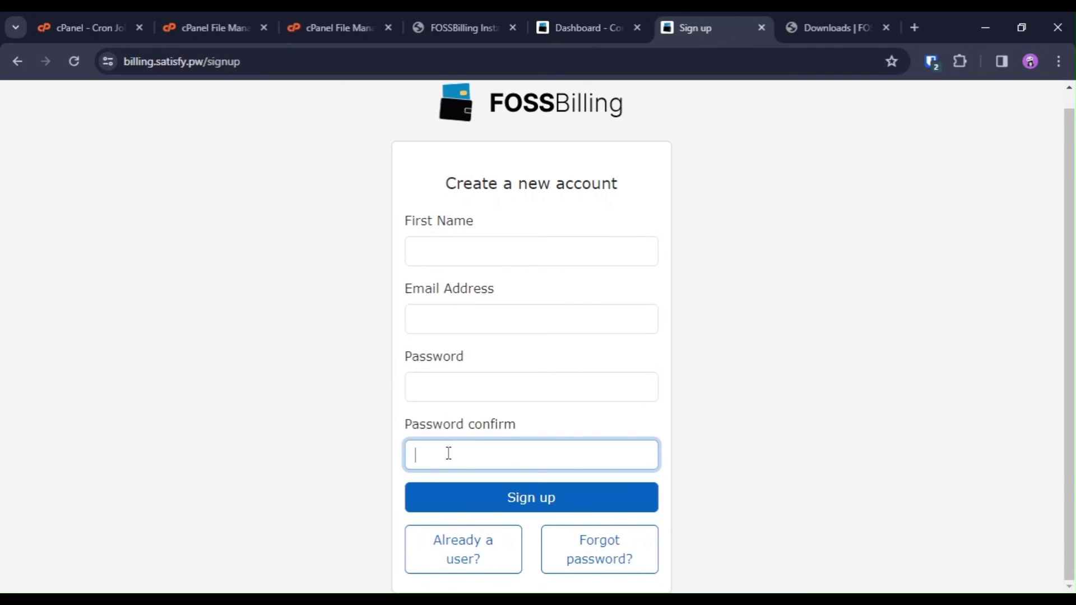
left_click(618, 551)
left_click(316, 365)
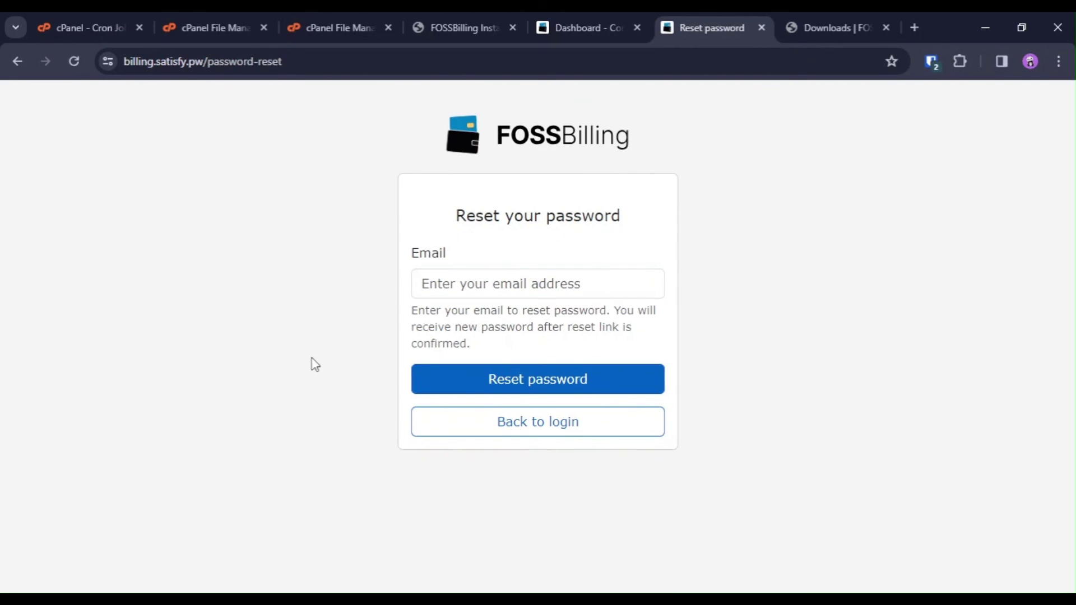